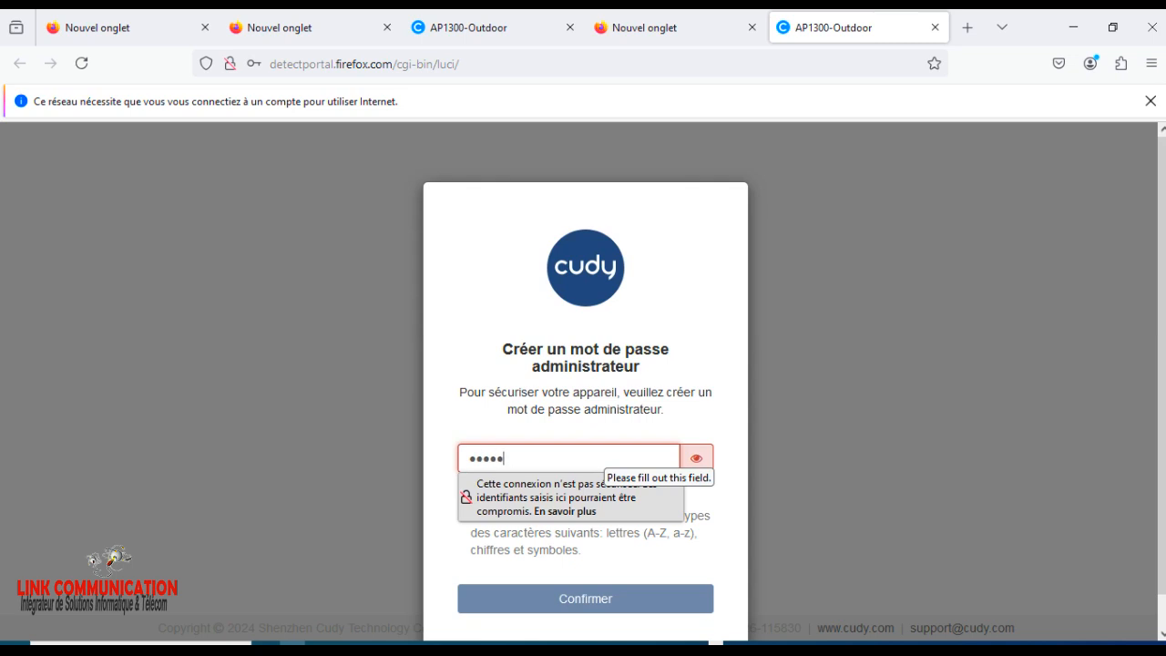
Create the administrator password for the access point, confirm it, and decline to save it in the browser.
text(*)
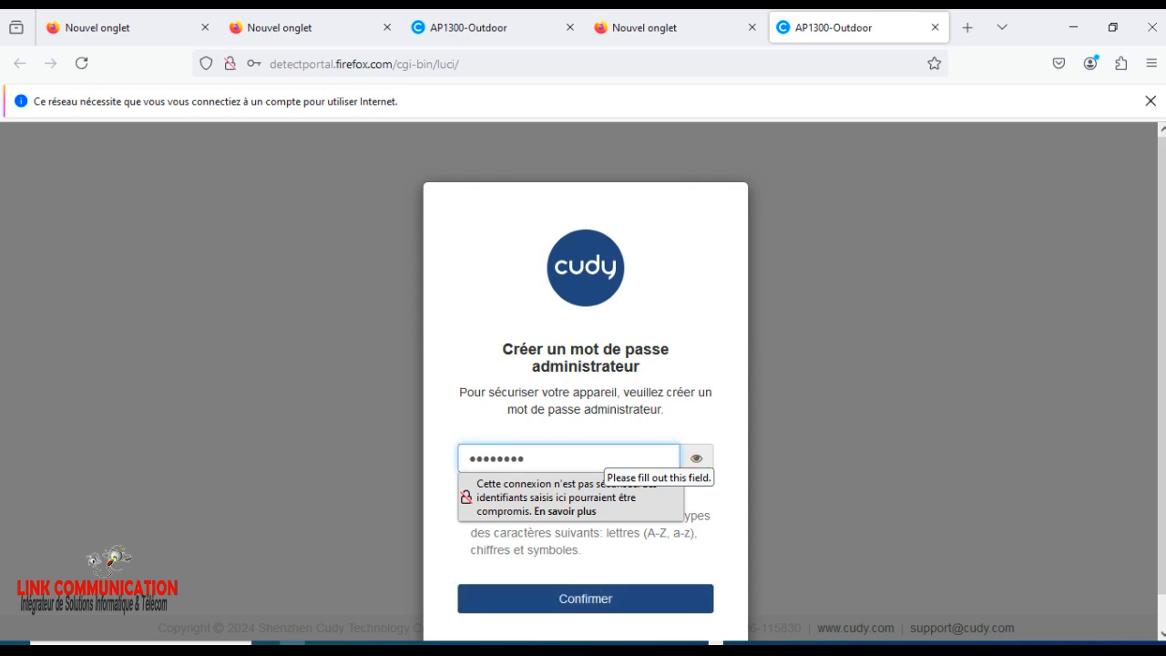
key(Tab)
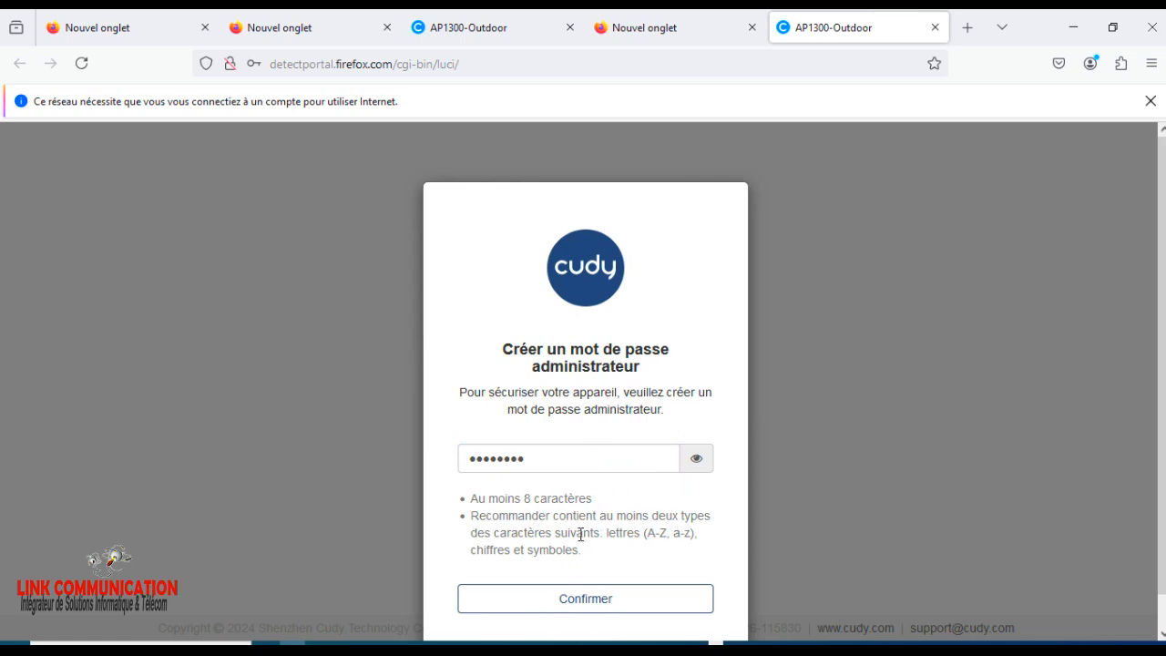
click(567, 604)
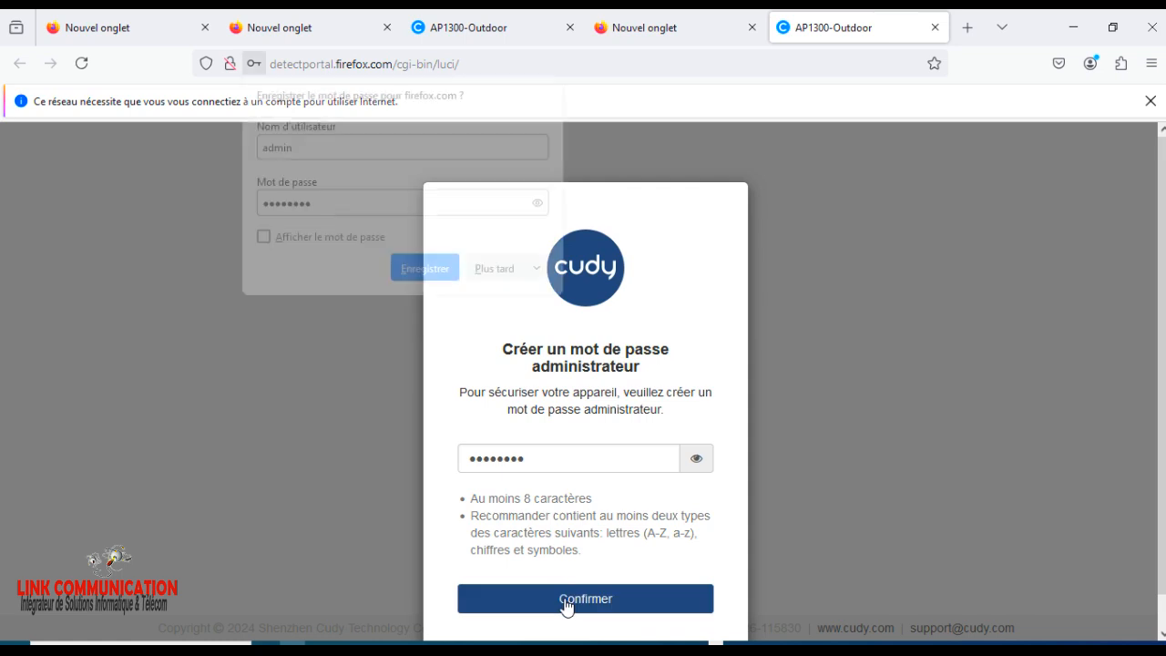
click(490, 270)
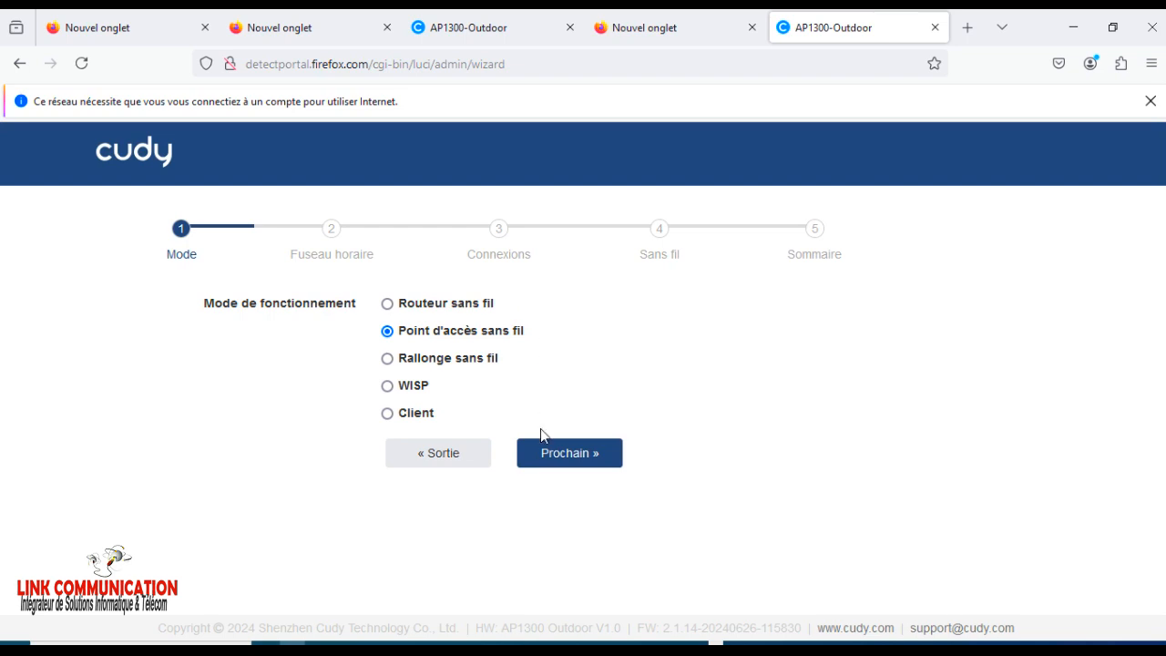
Accept the Point d'accès sans fil mode and choose the Greenwich time zone (Dublin, Édimbourg, Londres, Lisbonne), then continue.
click(565, 455)
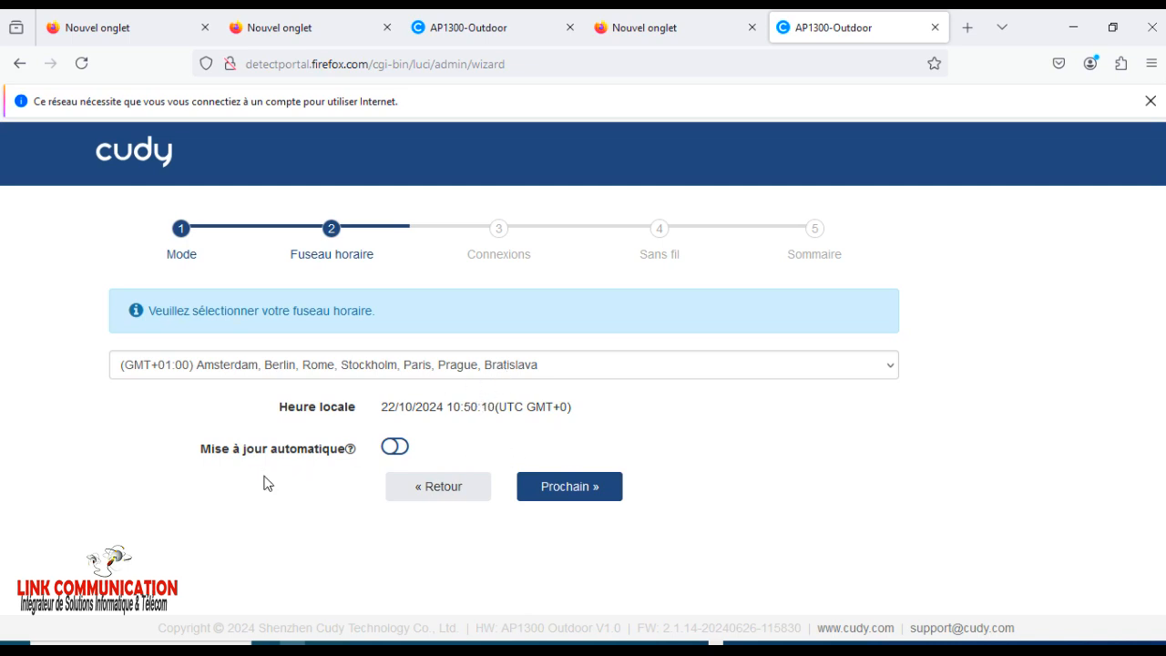
click(526, 372)
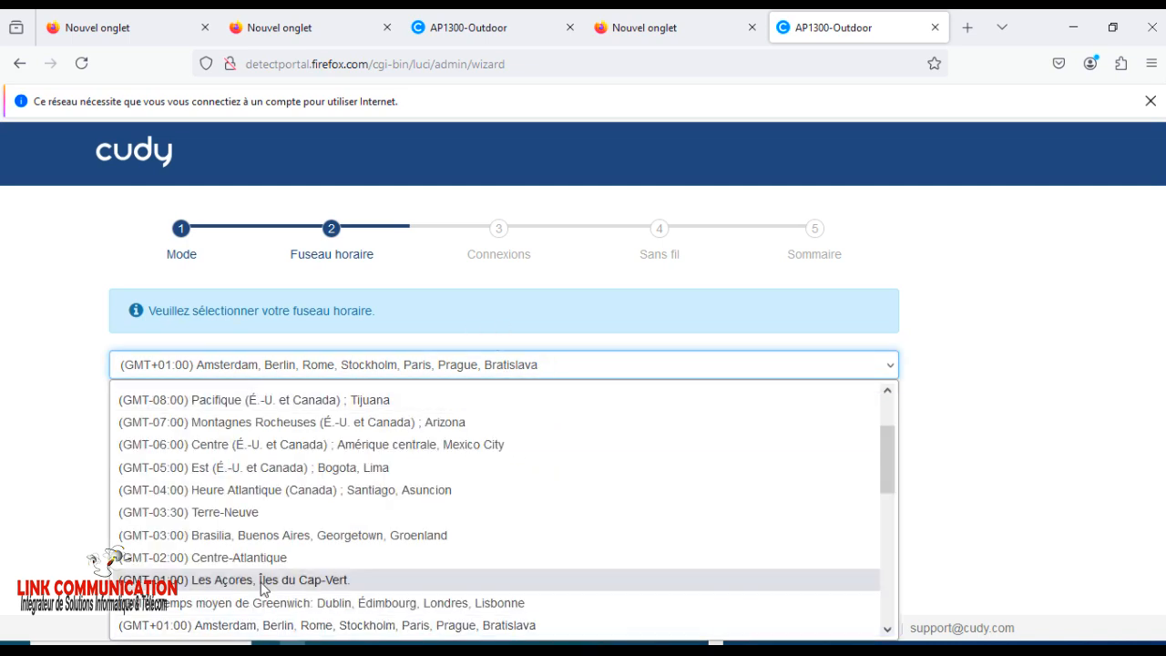
scroll(205, 555, down, 6)
scroll(203, 538, up, 8)
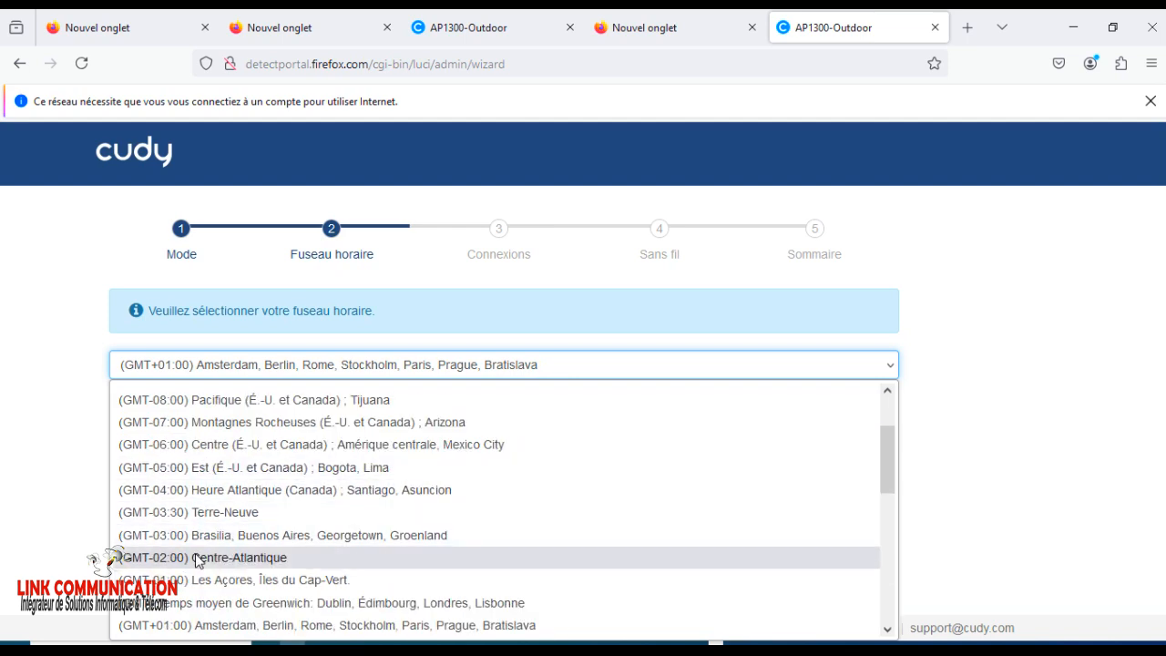
click(193, 605)
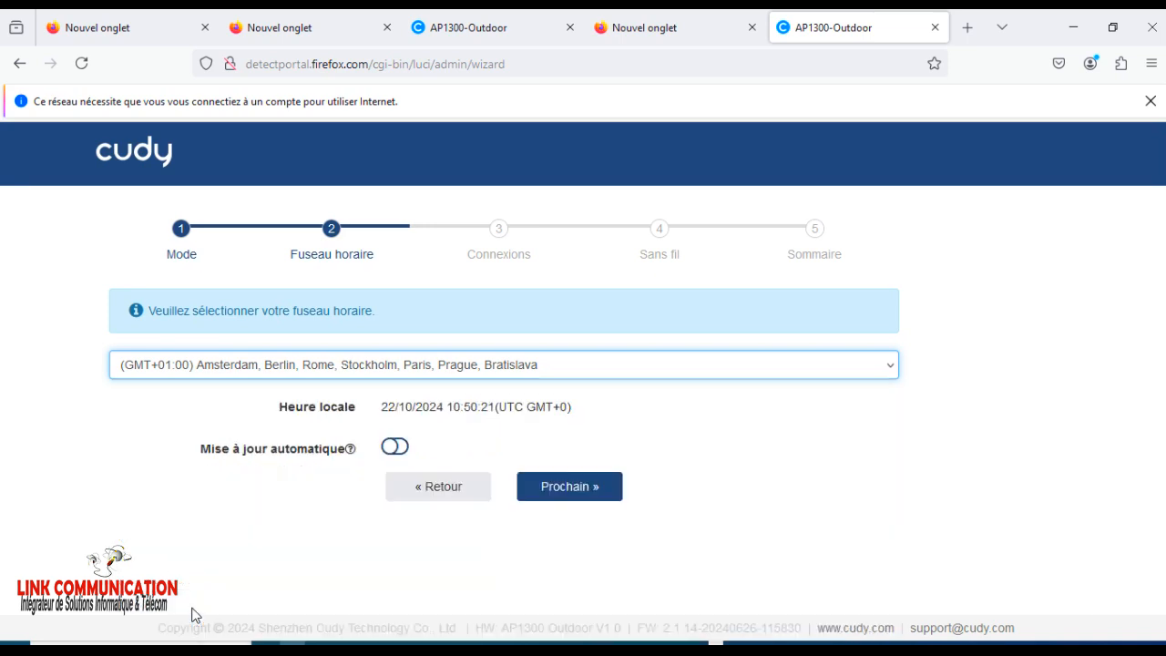
click(569, 497)
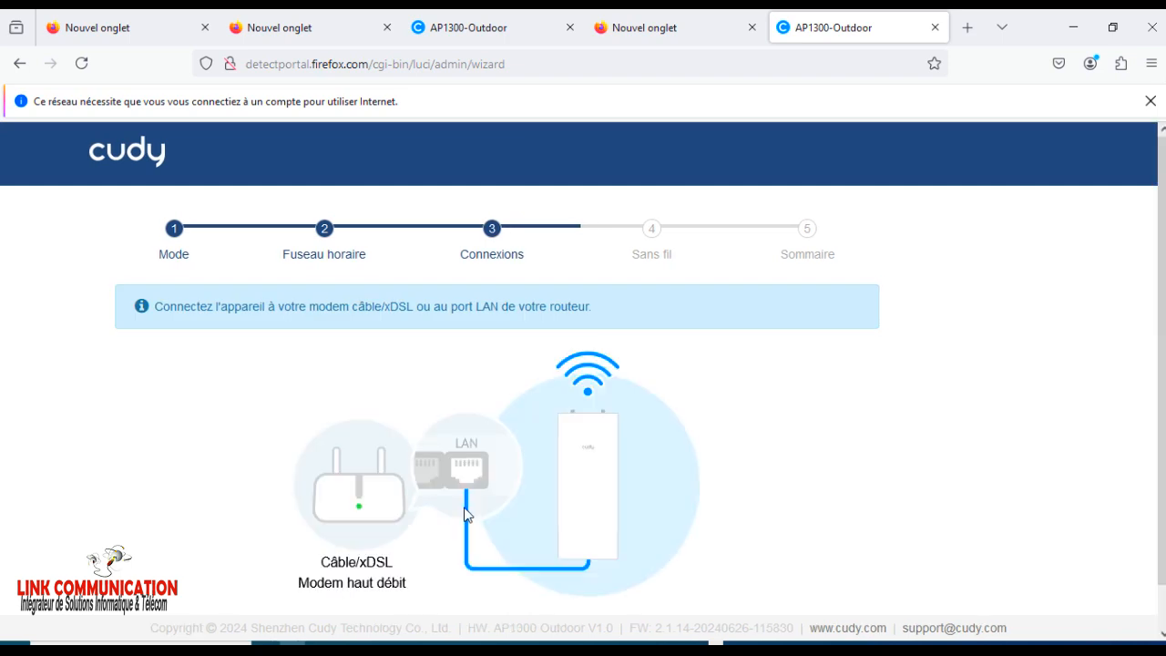
Continue past the Connexions page and set the 2.4G network's SSID to LINK FORMATION.
scroll(464, 515, down, 1)
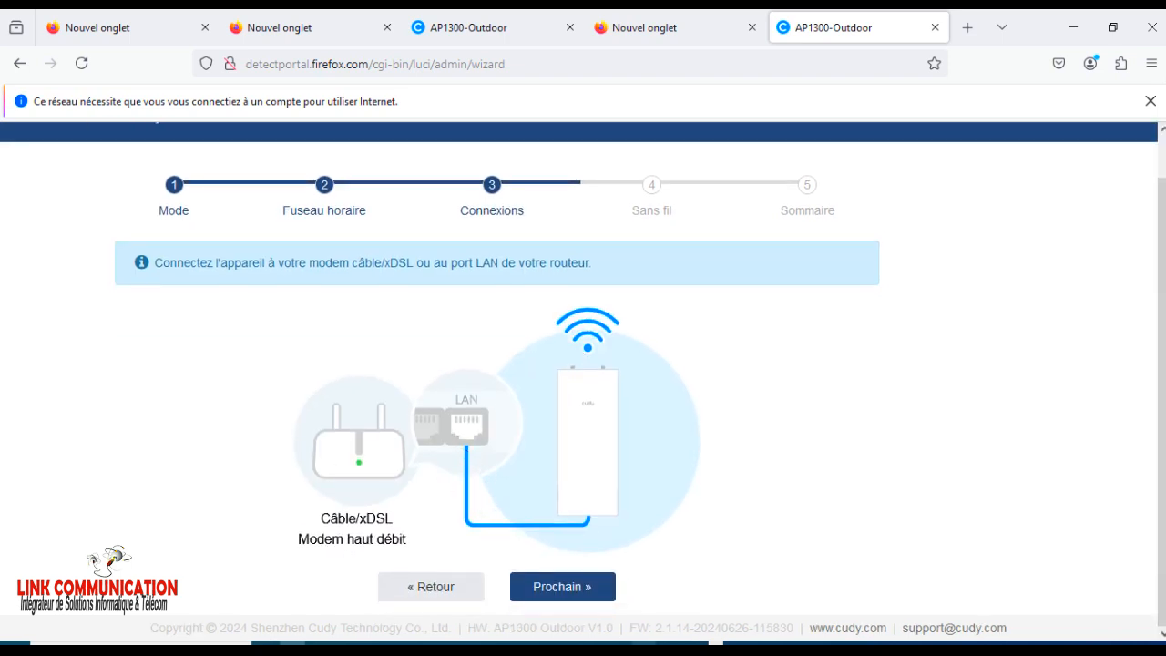
click(605, 590)
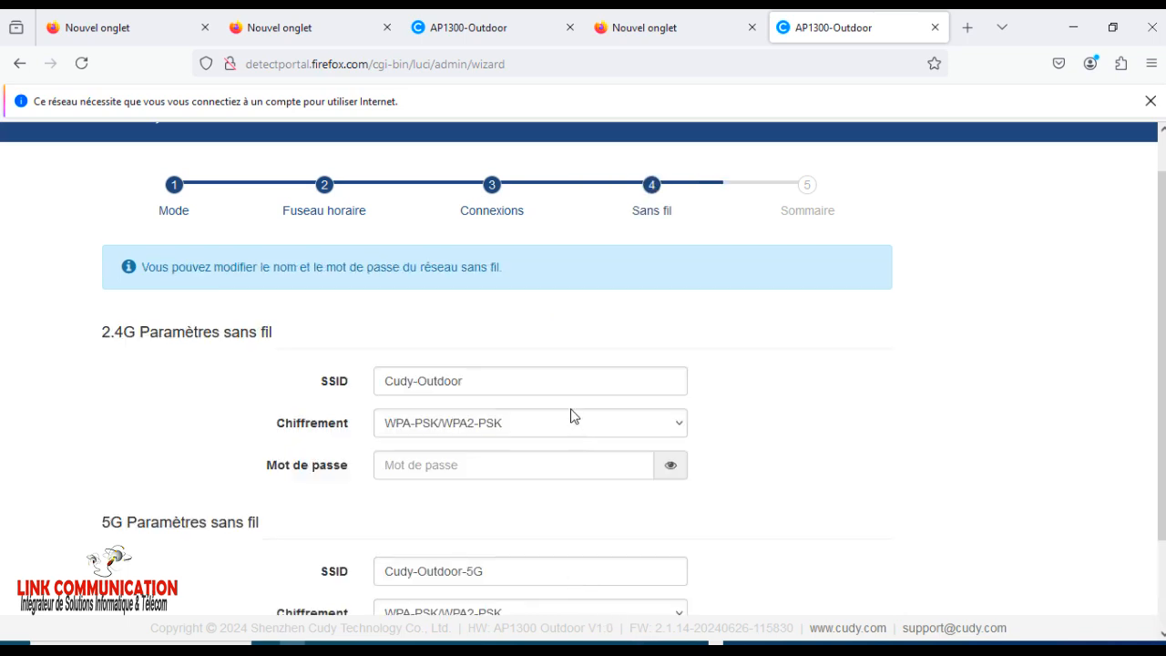
drag(498, 392, 276, 383)
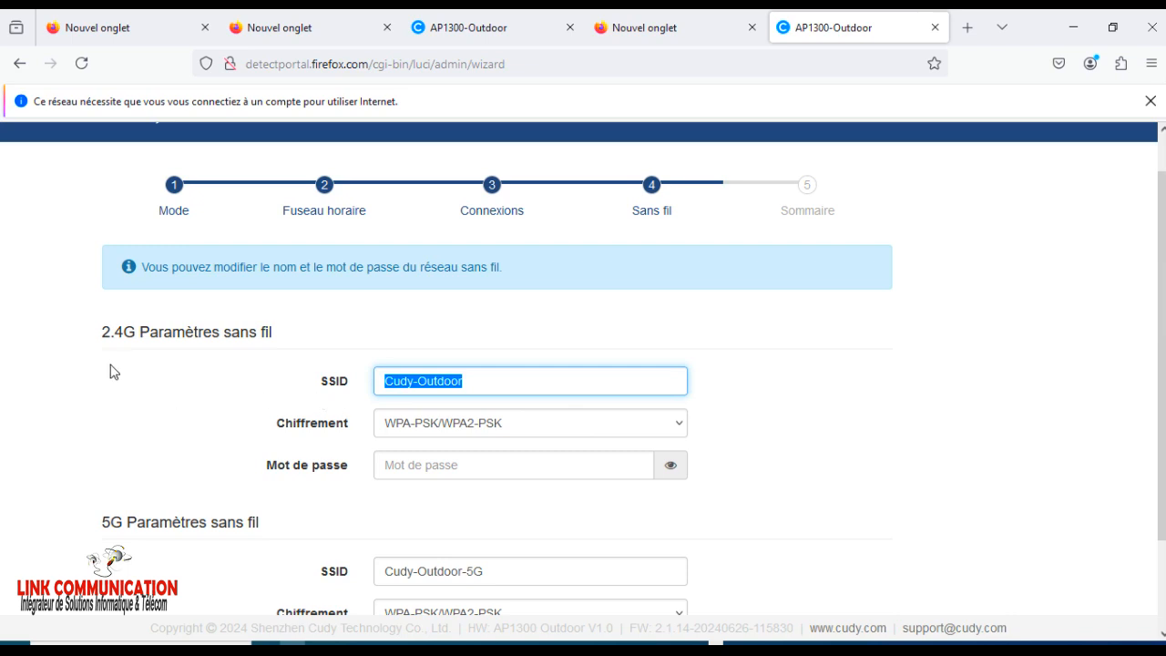
drag(89, 339, 314, 338)
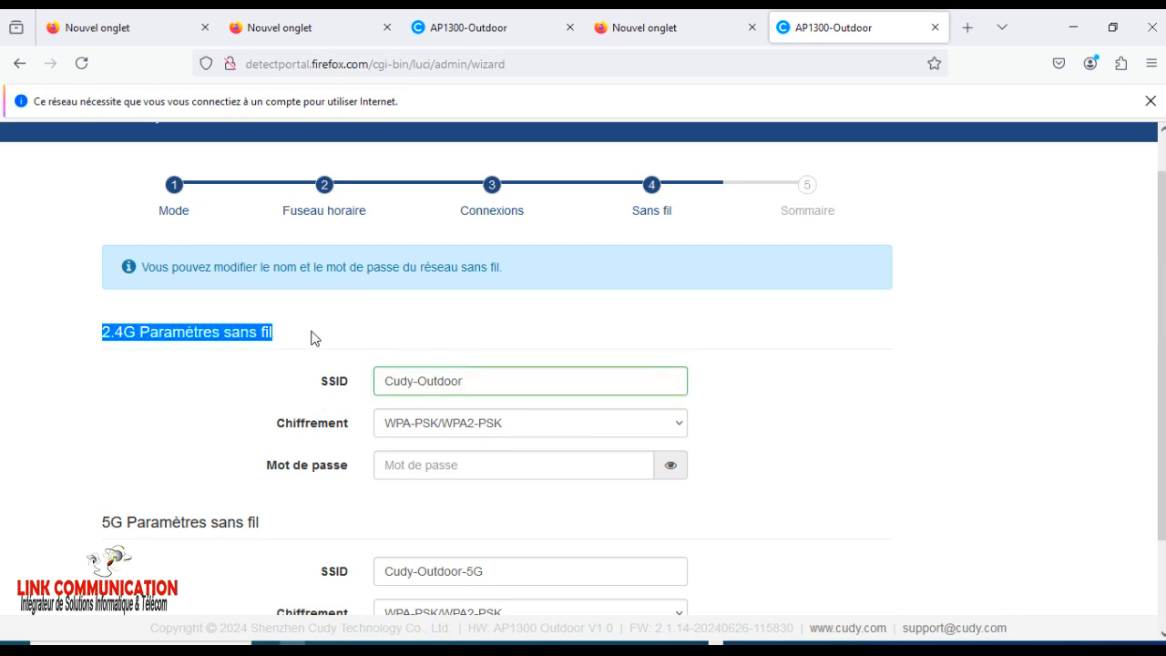
drag(479, 379, 303, 390)
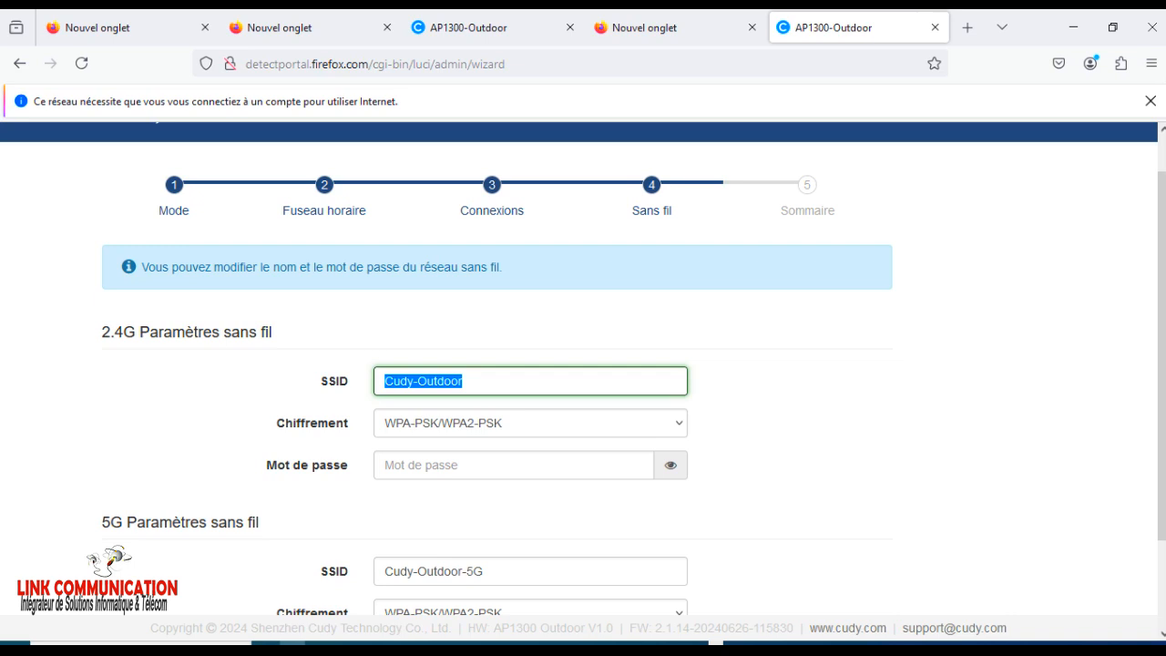
text(F)
key(BackSpace)
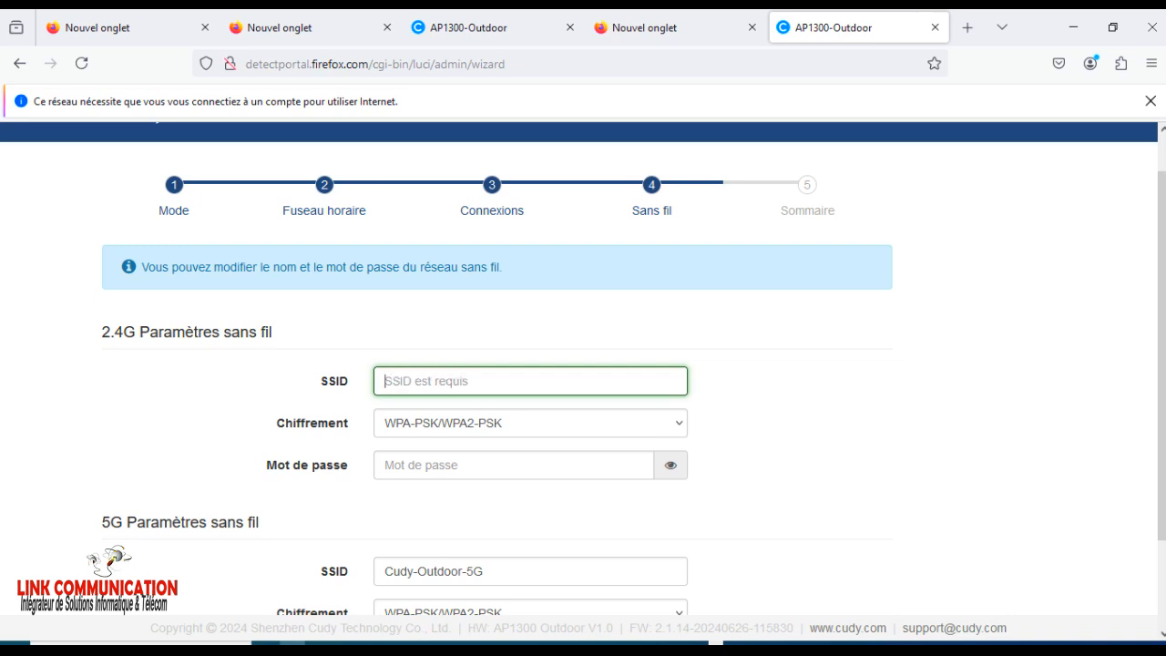
text(LINK C)
key(BackSpace)
text(FORMATION)
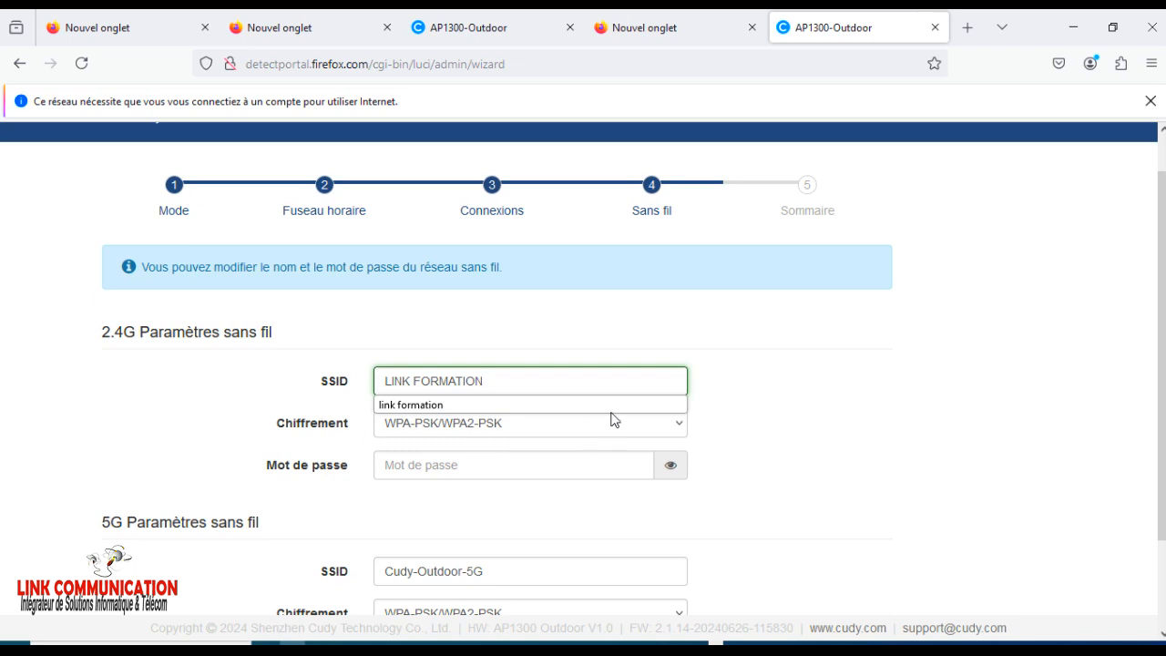
Set the 2.4G network's encryption to Pas de cryptage.
click(410, 434)
click(409, 433)
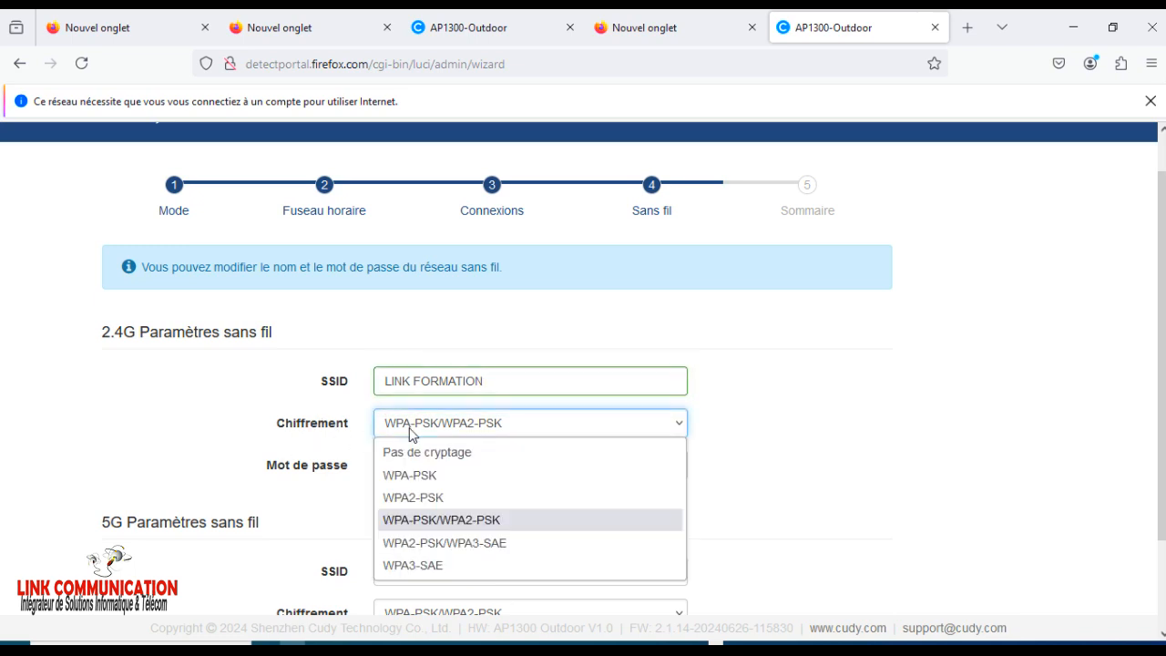
click(411, 450)
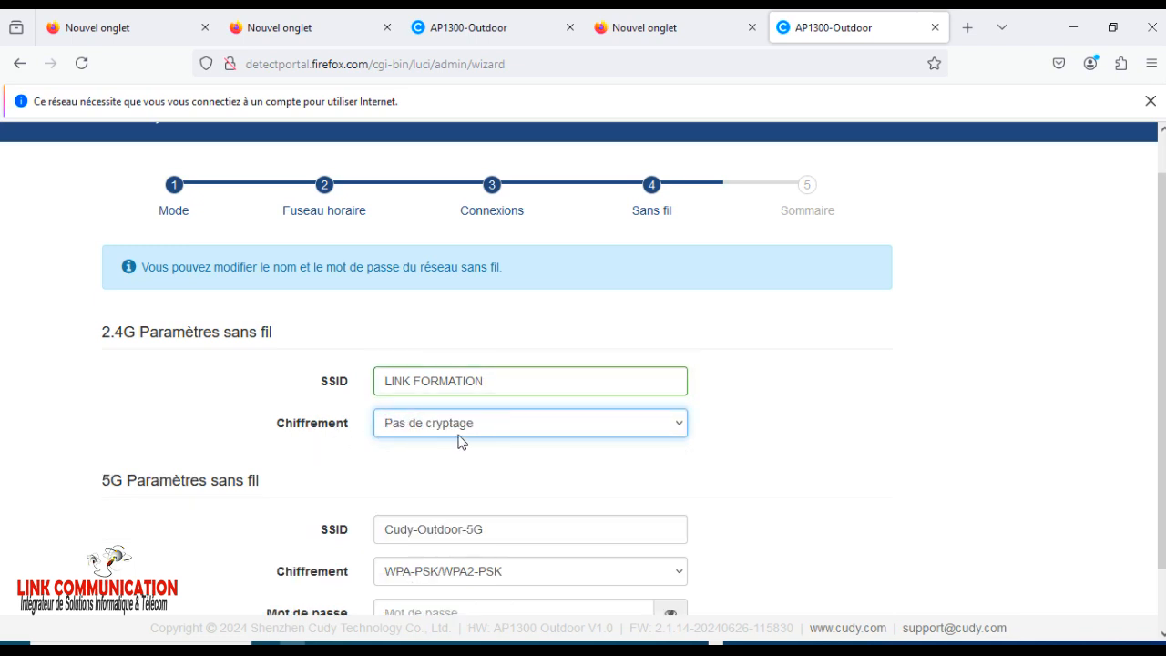
Rename the 5G network's SSID to LINK FORMATION-5G.
scroll(462, 442, down, 2)
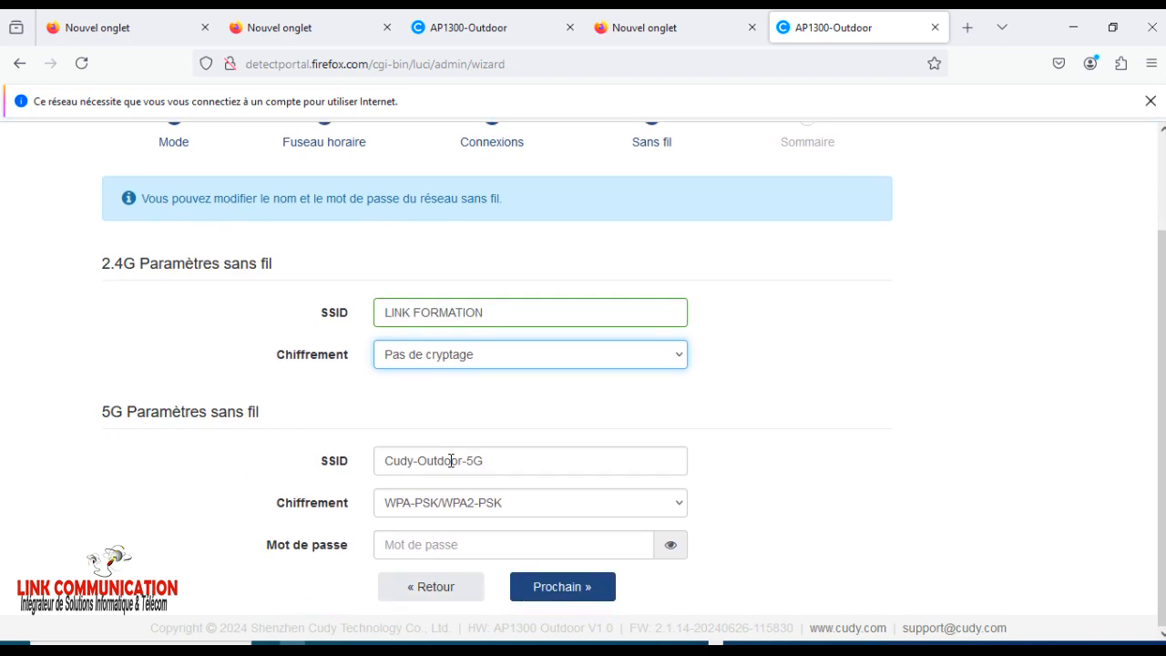
drag(462, 461, 357, 455)
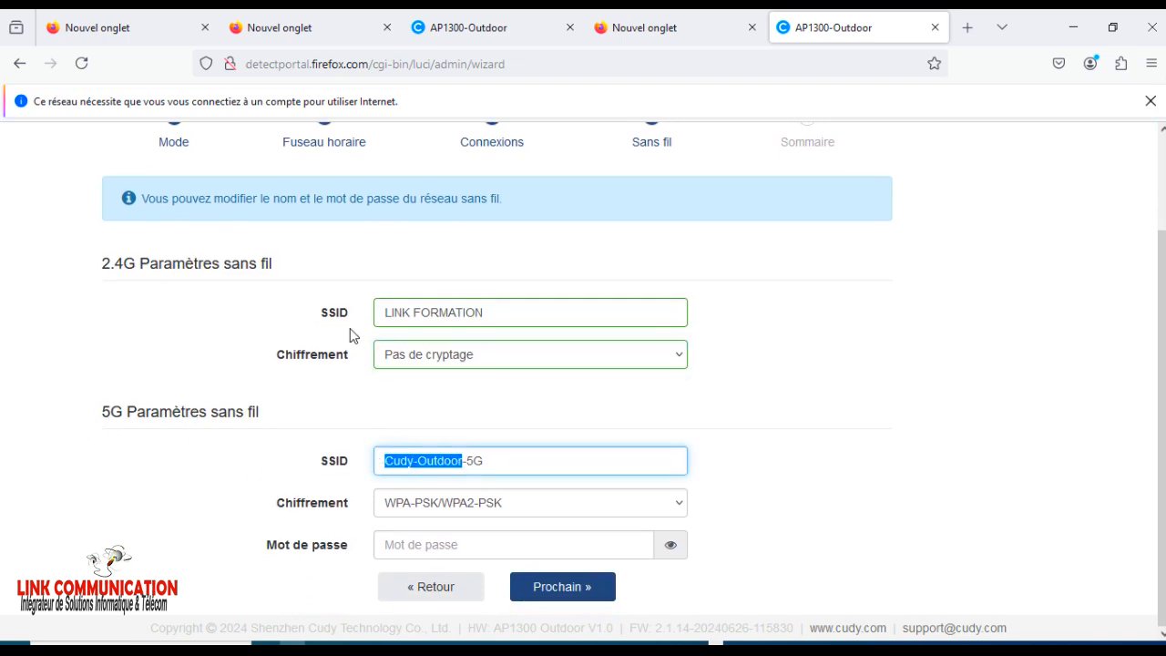
text(LI)
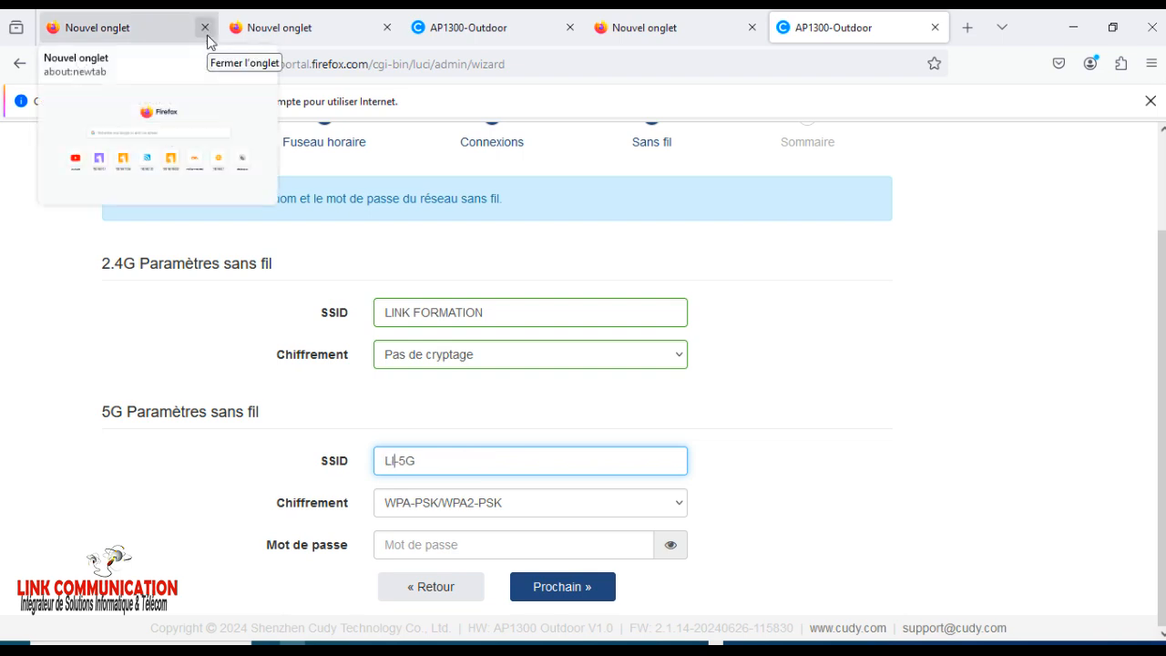
text(NK FORMATION)
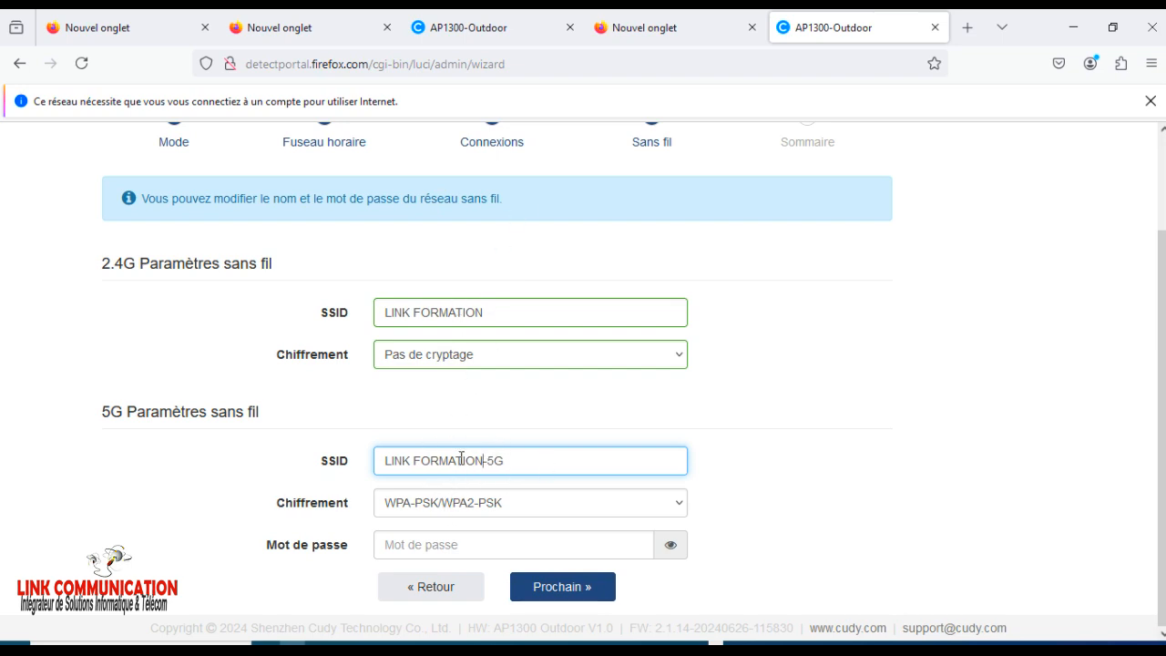
Set the 5G network's encryption to Pas de cryptage and continue to the configuration summary.
click(409, 510)
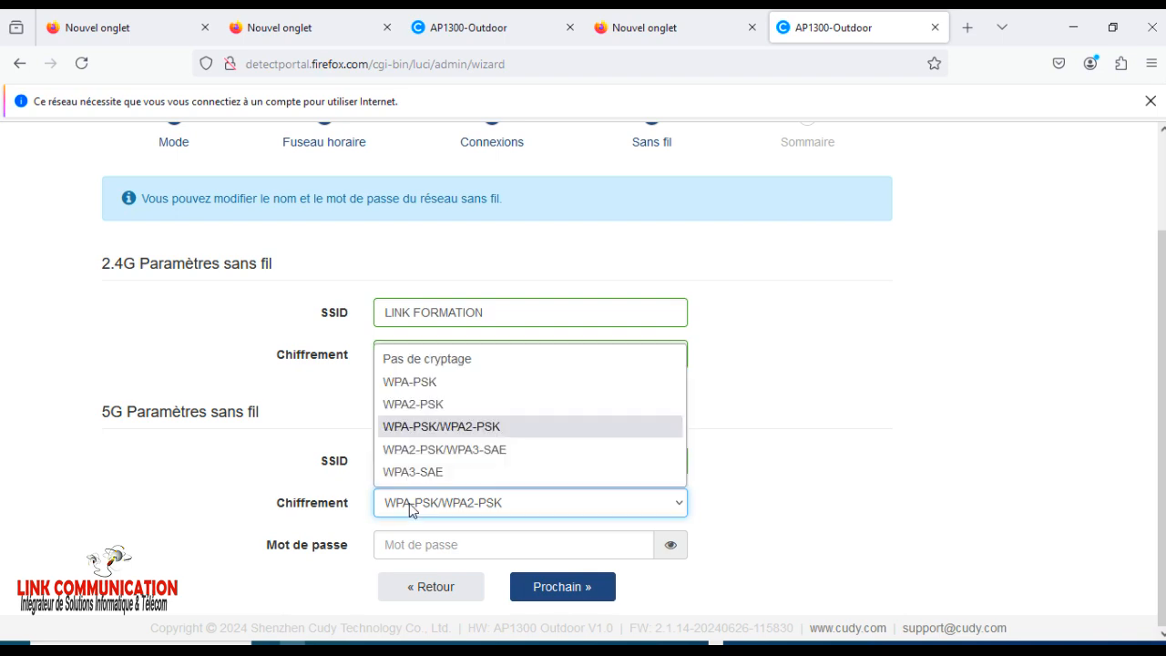
click(455, 364)
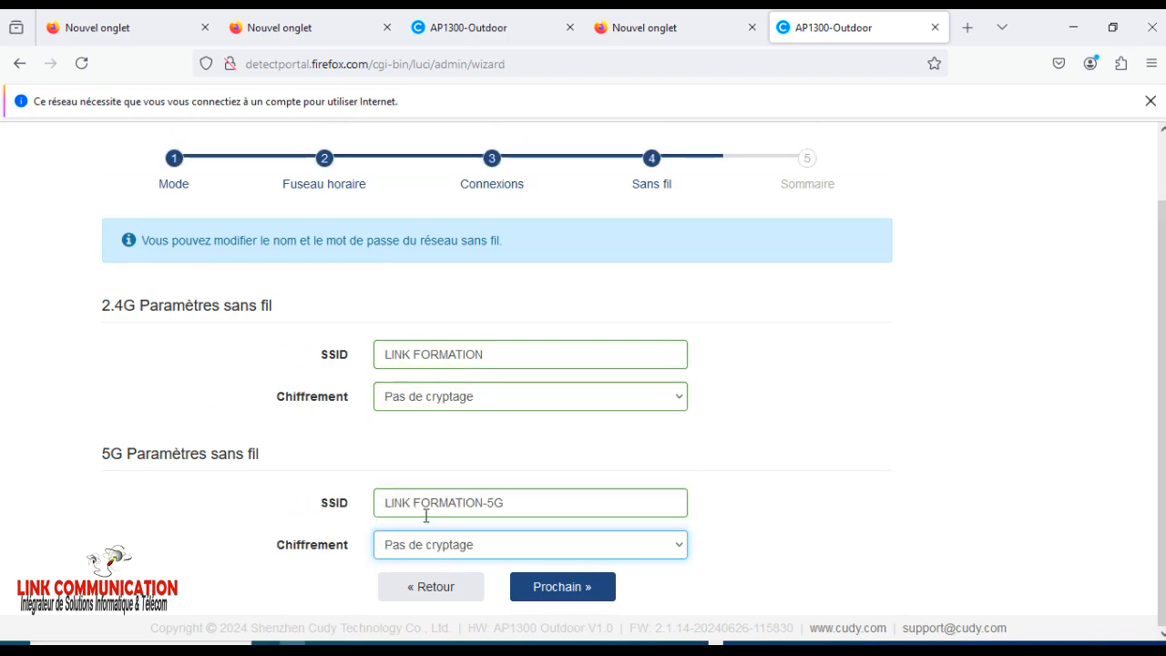
click(573, 591)
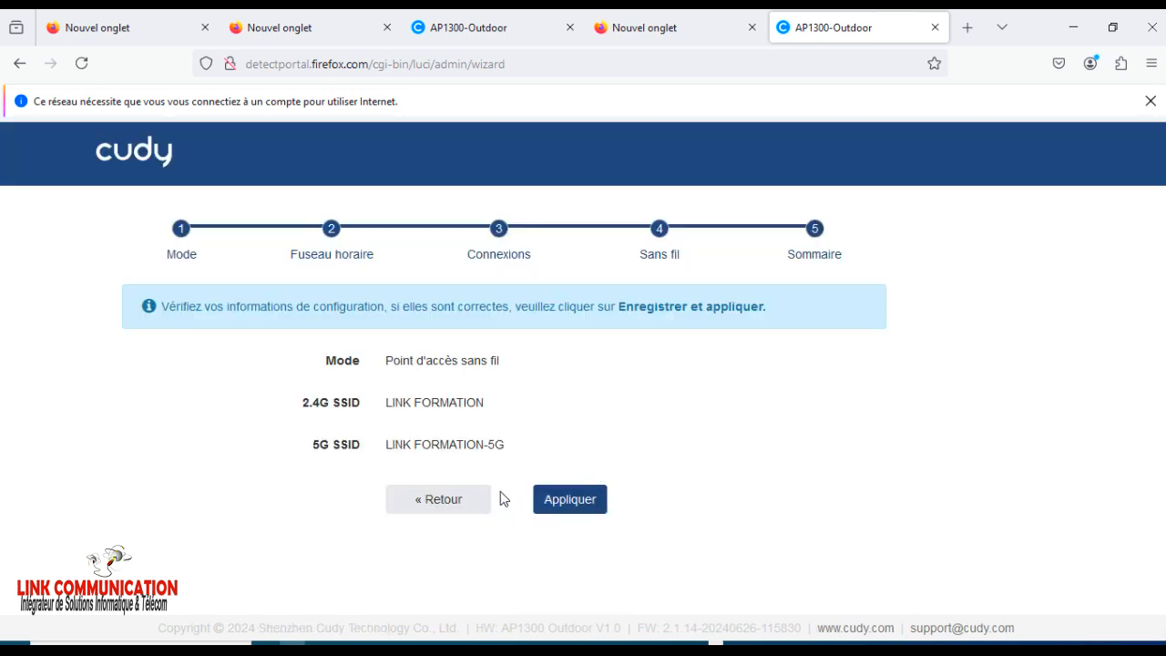
Check the operating mode and both SSIDs in the summary, and apply the configuration.
drag(320, 363, 554, 361)
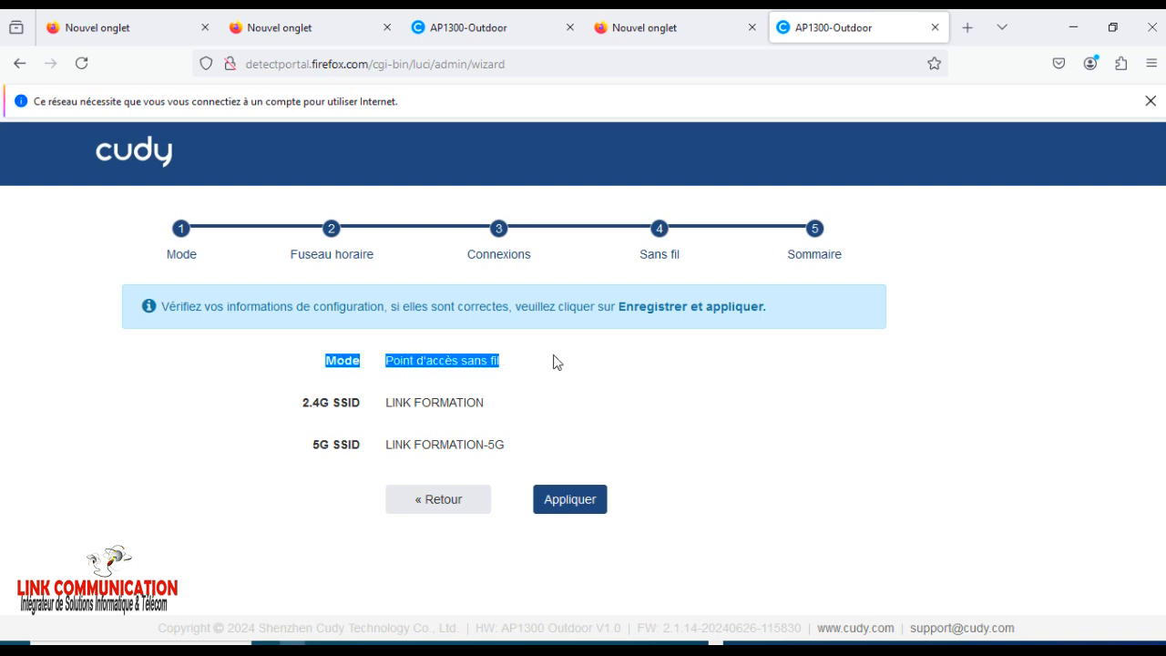
drag(281, 406, 504, 411)
drag(319, 446, 524, 449)
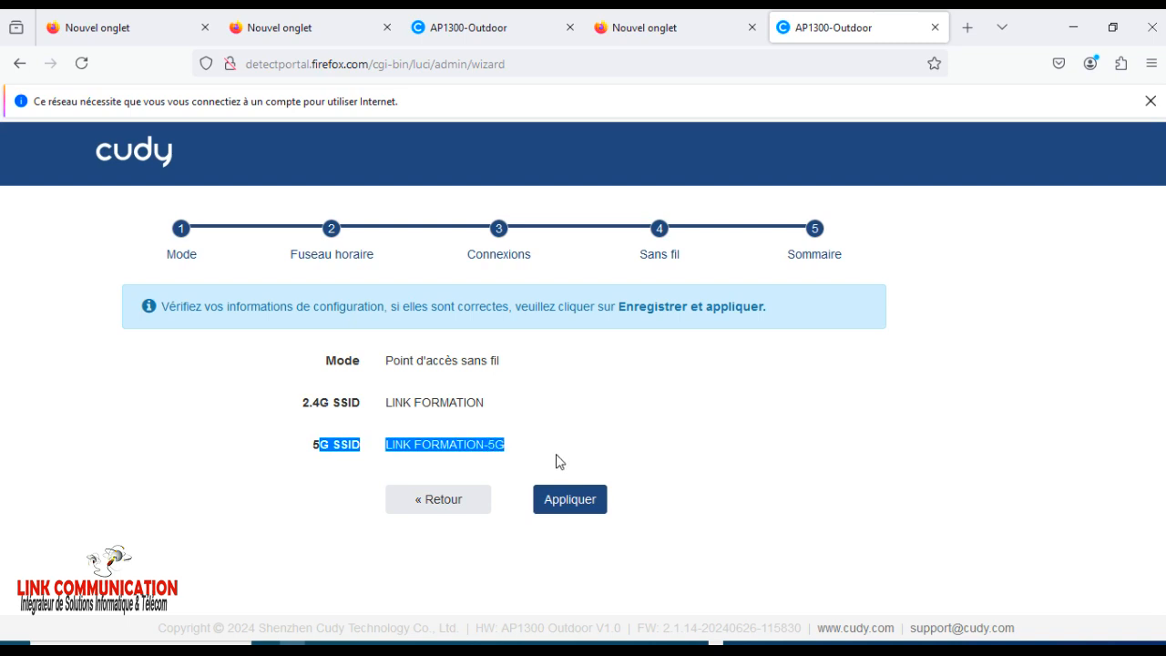
click(567, 499)
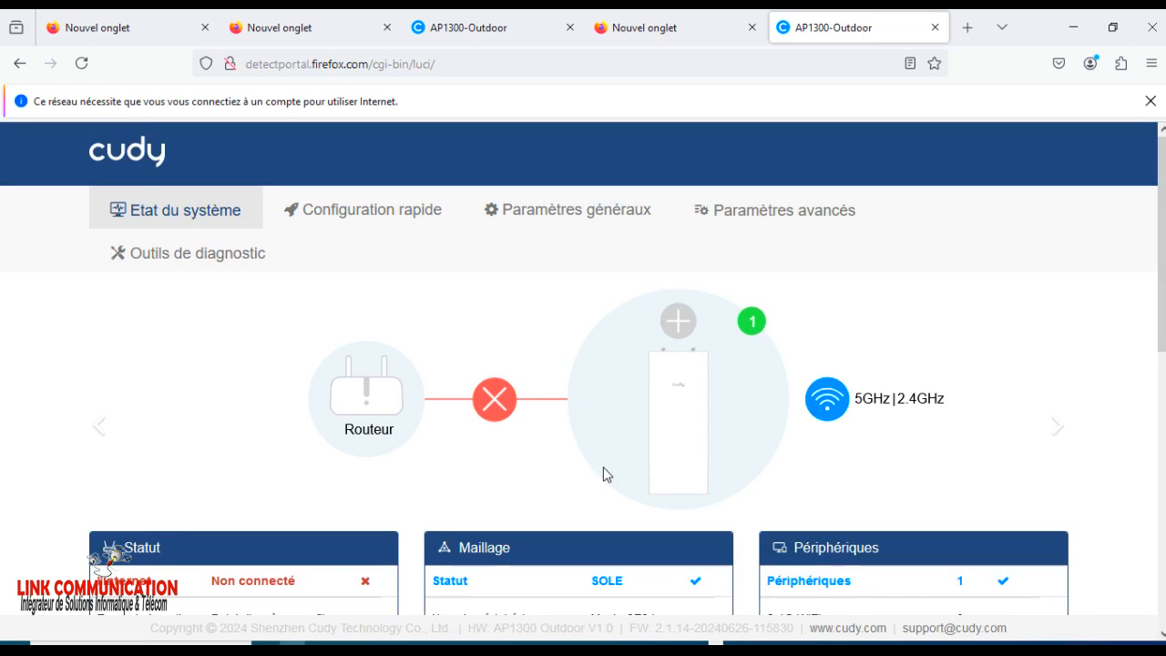
Review the access point's status overview and connect the computer to the open LINK FORMATION Wi-Fi network.
scroll(1070, 369, down, 4)
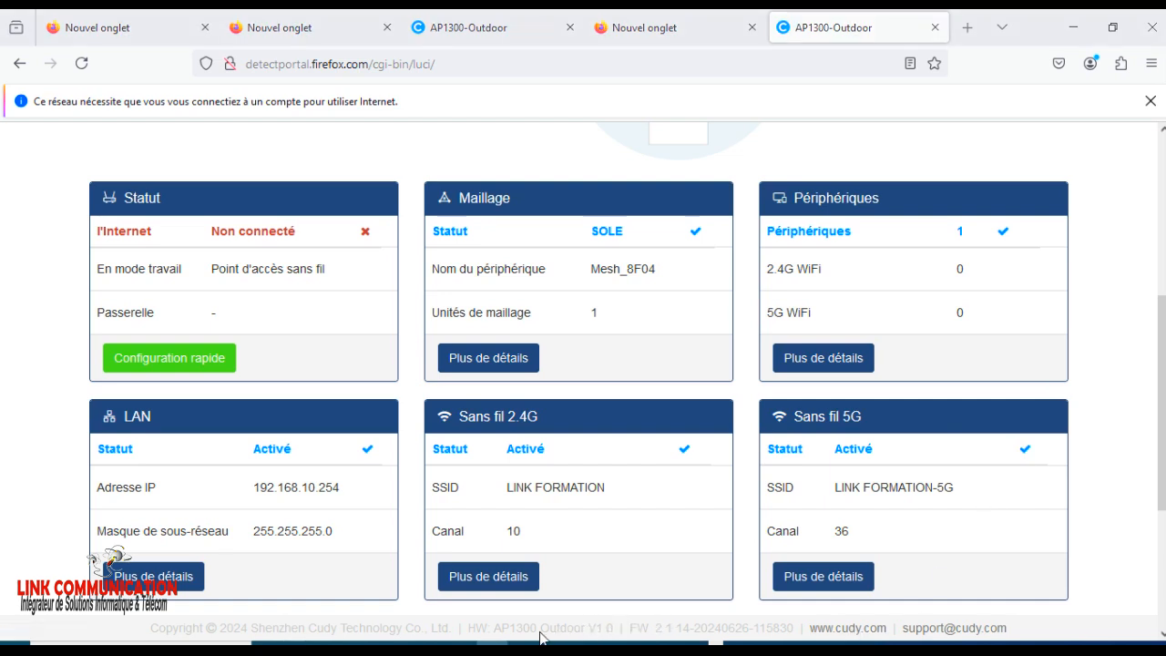
scroll(571, 632, down, 1)
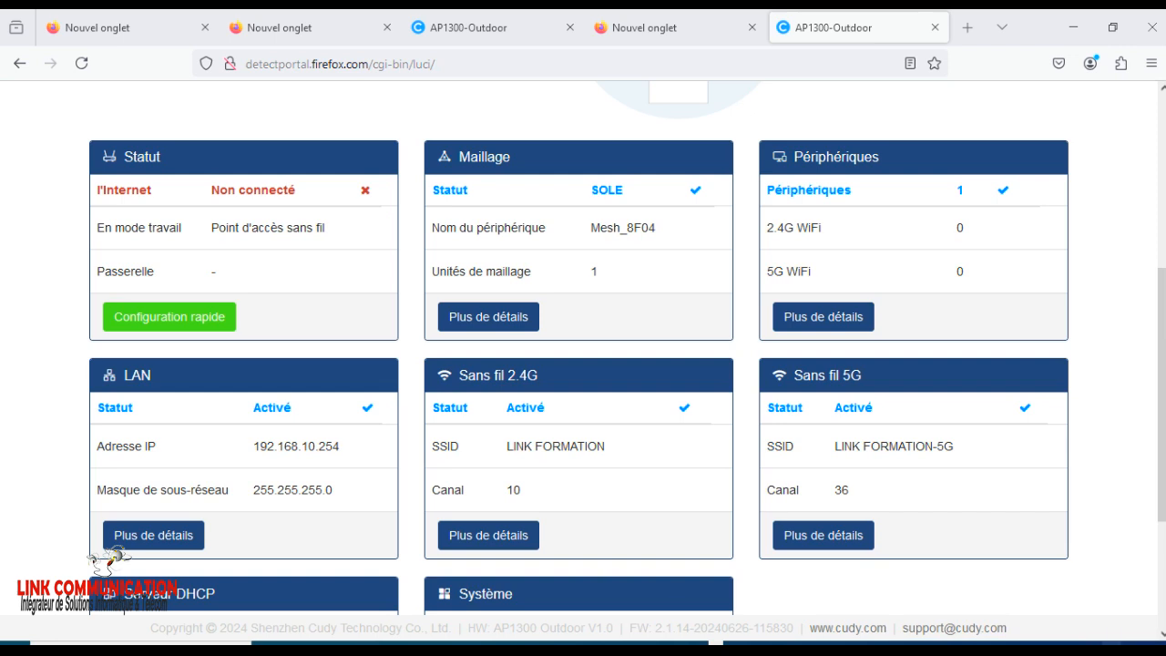
click(1115, 649)
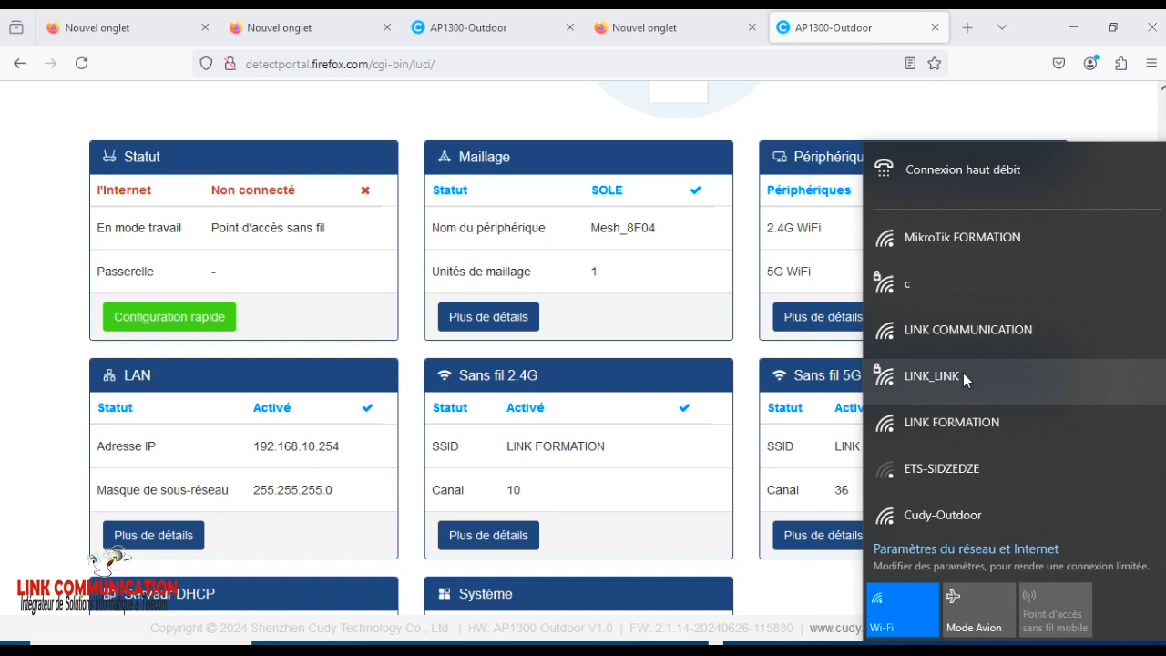
click(948, 423)
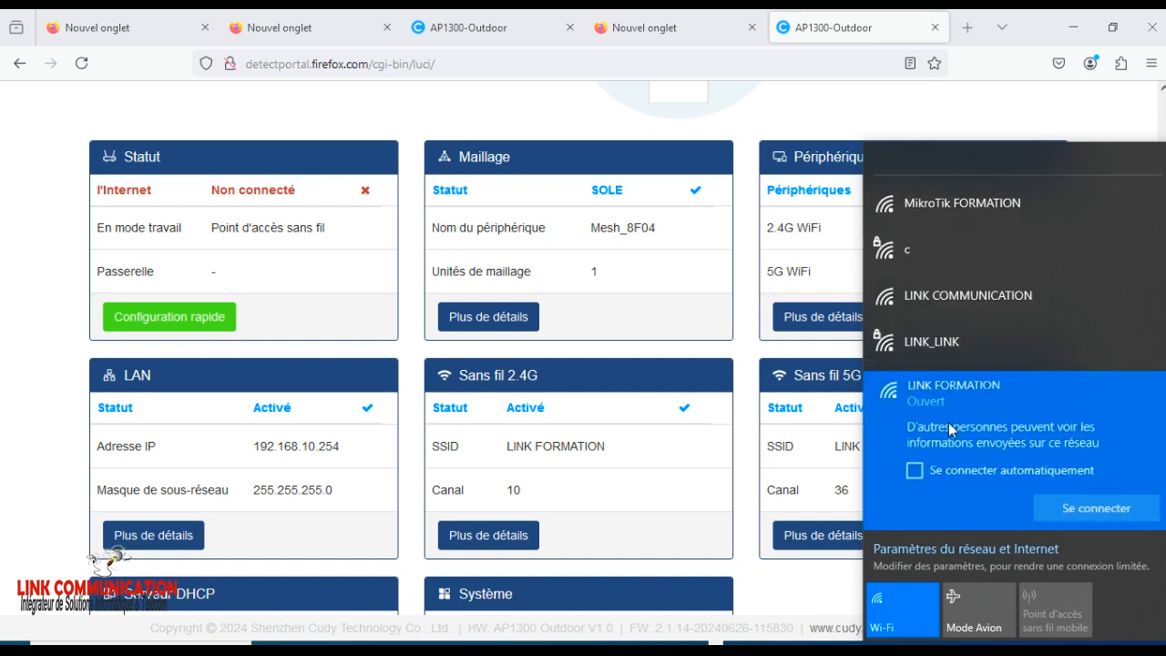
click(1093, 508)
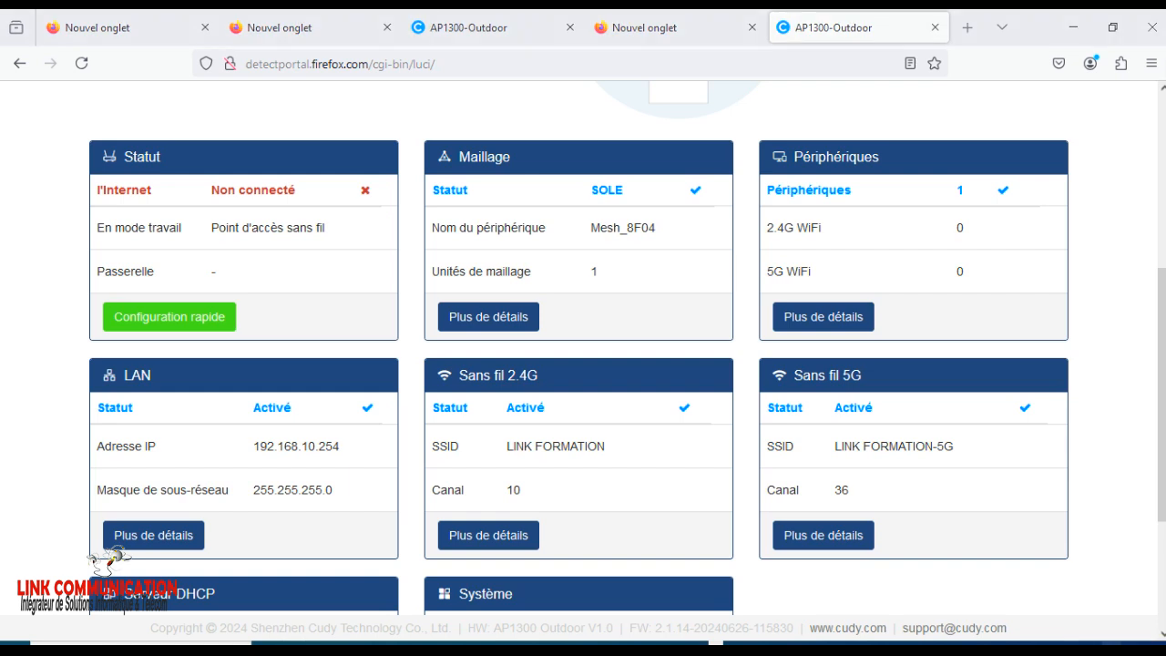
click(1029, 648)
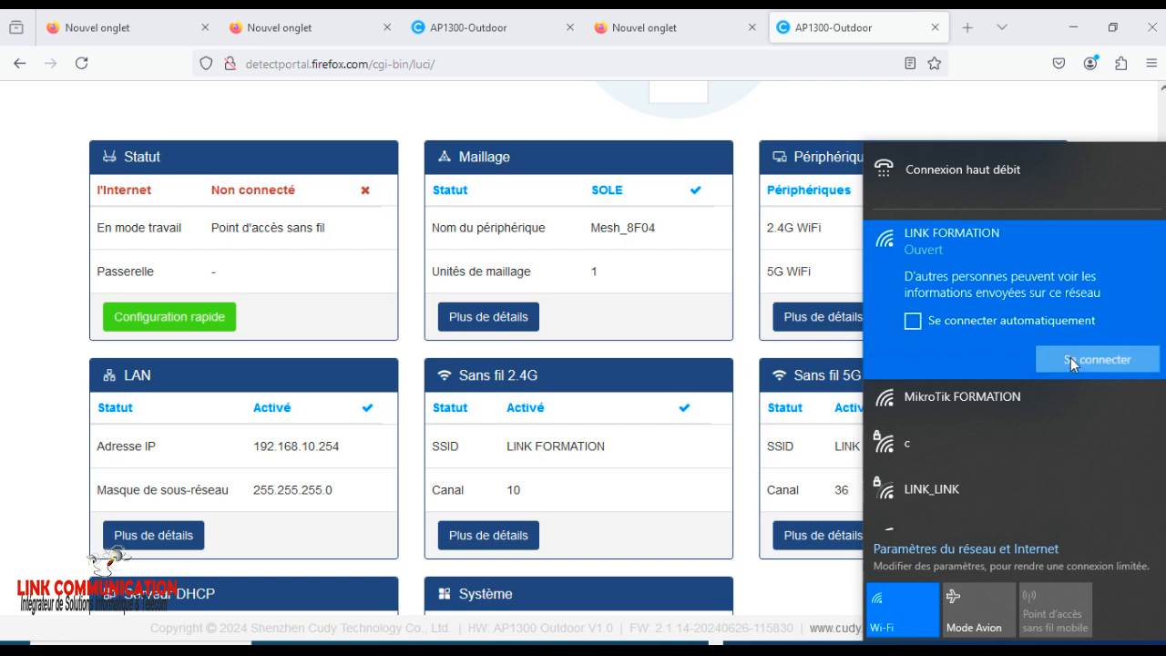
click(1070, 357)
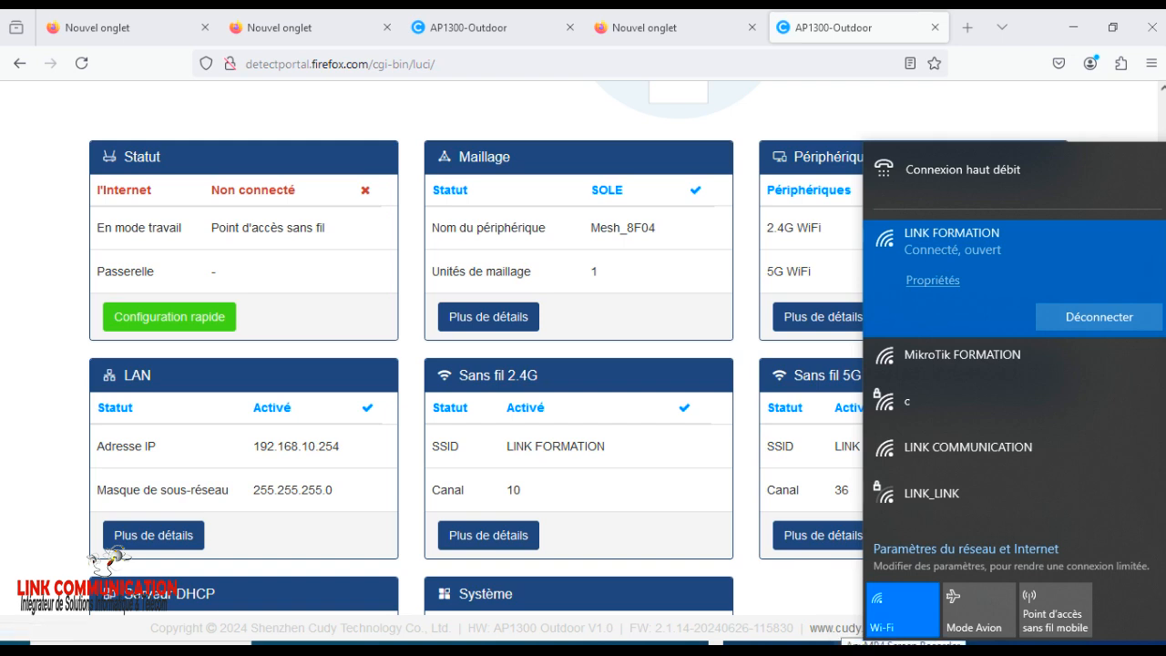
Reconnect the computer to the open LINK FORMATION Wi-Fi network.
click(919, 648)
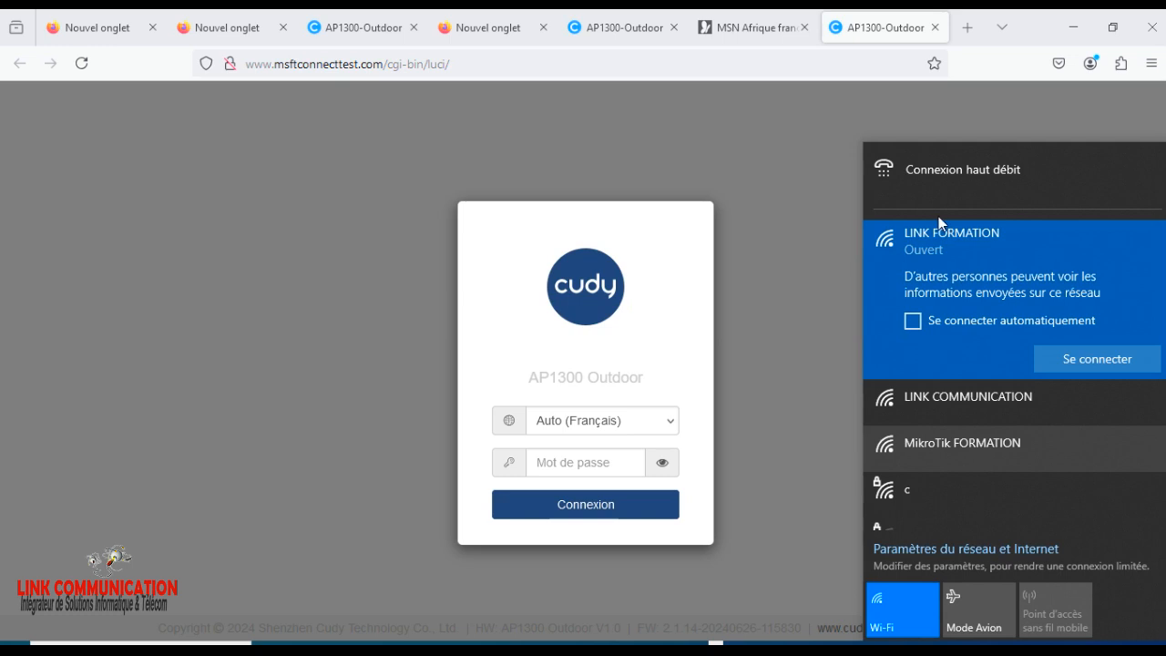
scroll(937, 320, down, 1)
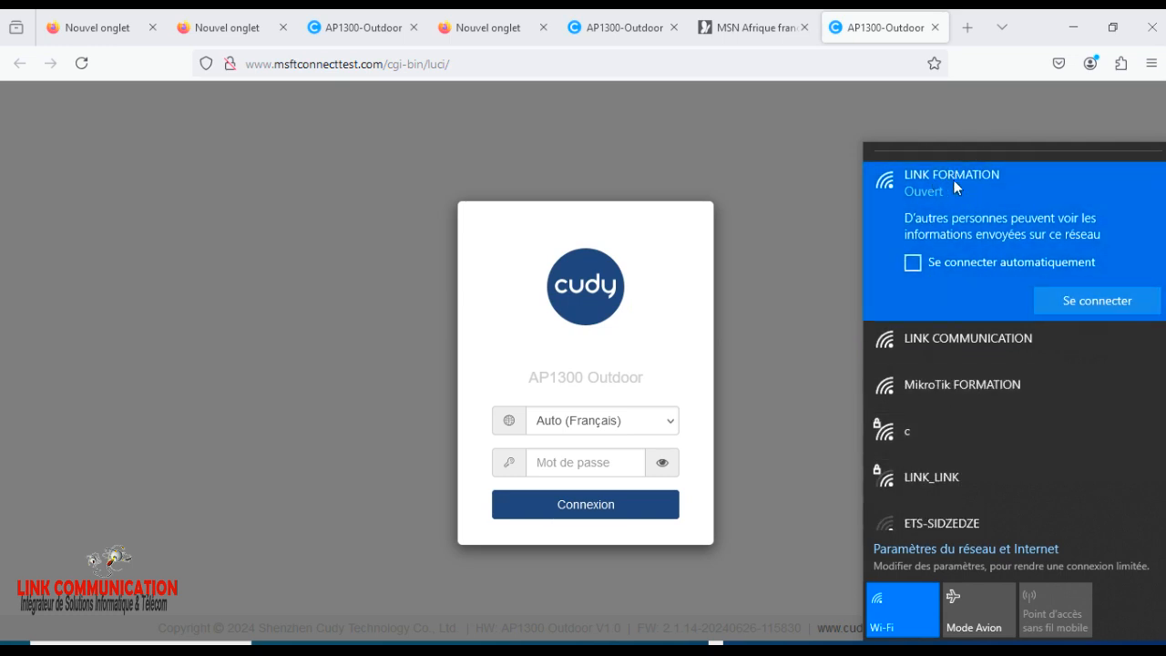
click(1087, 301)
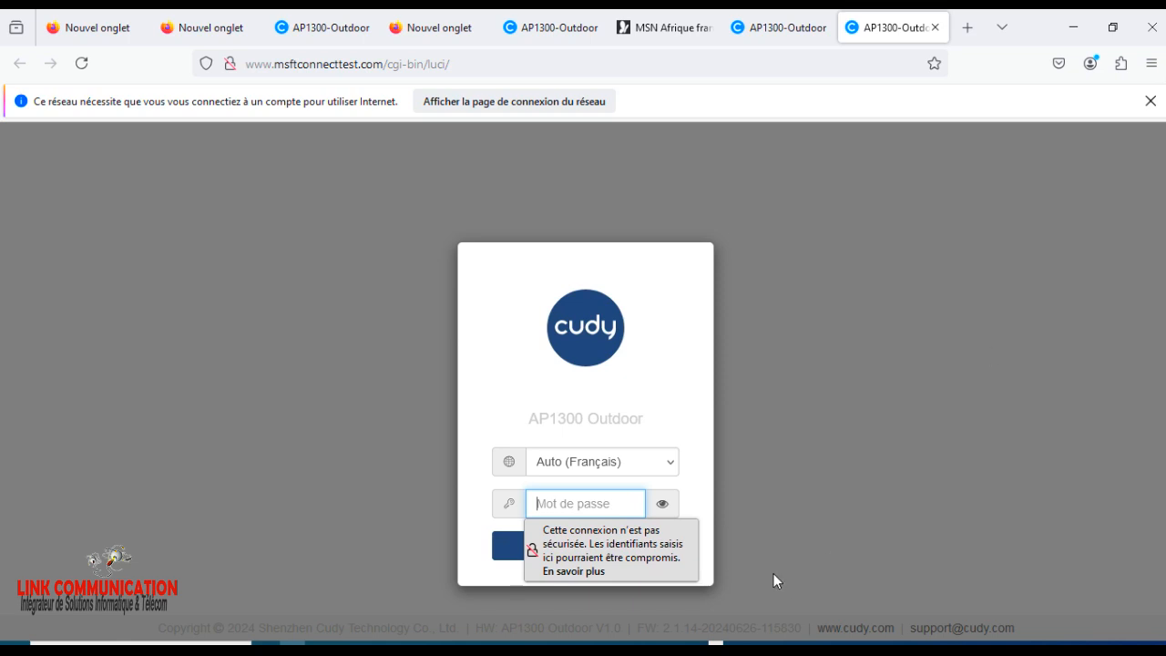
Switch to WinBox, refresh its neighbour list, and connect the computer to the open MikroTik FORMATION Wi-Fi network.
click(395, 644)
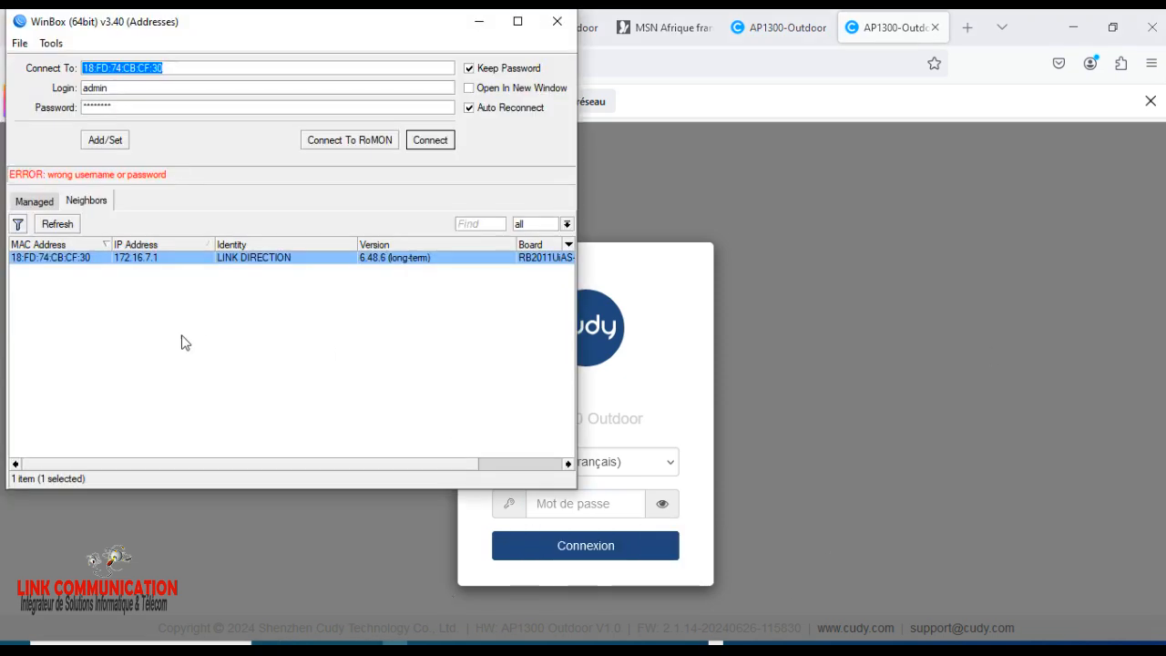
click(61, 225)
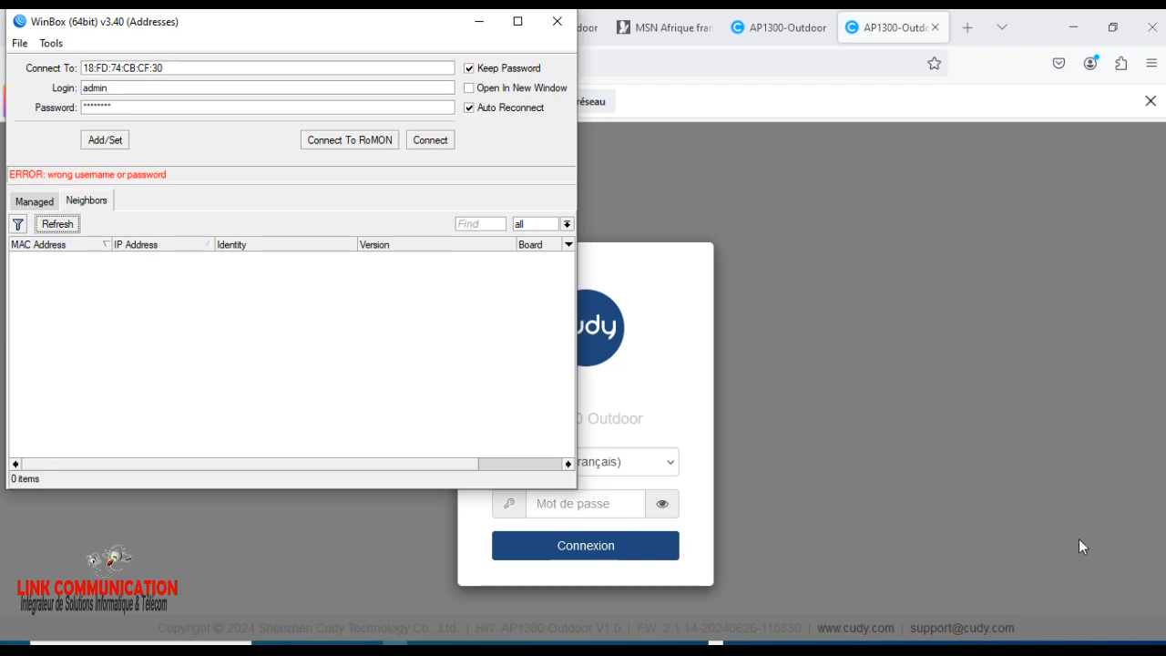
click(1110, 650)
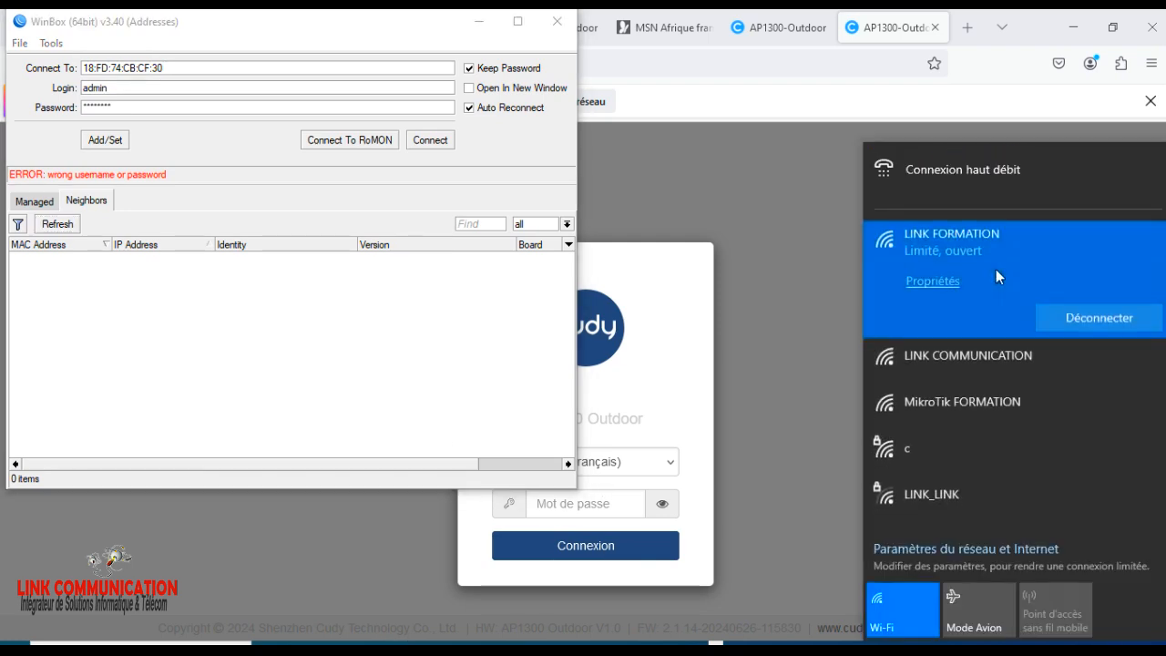
click(942, 406)
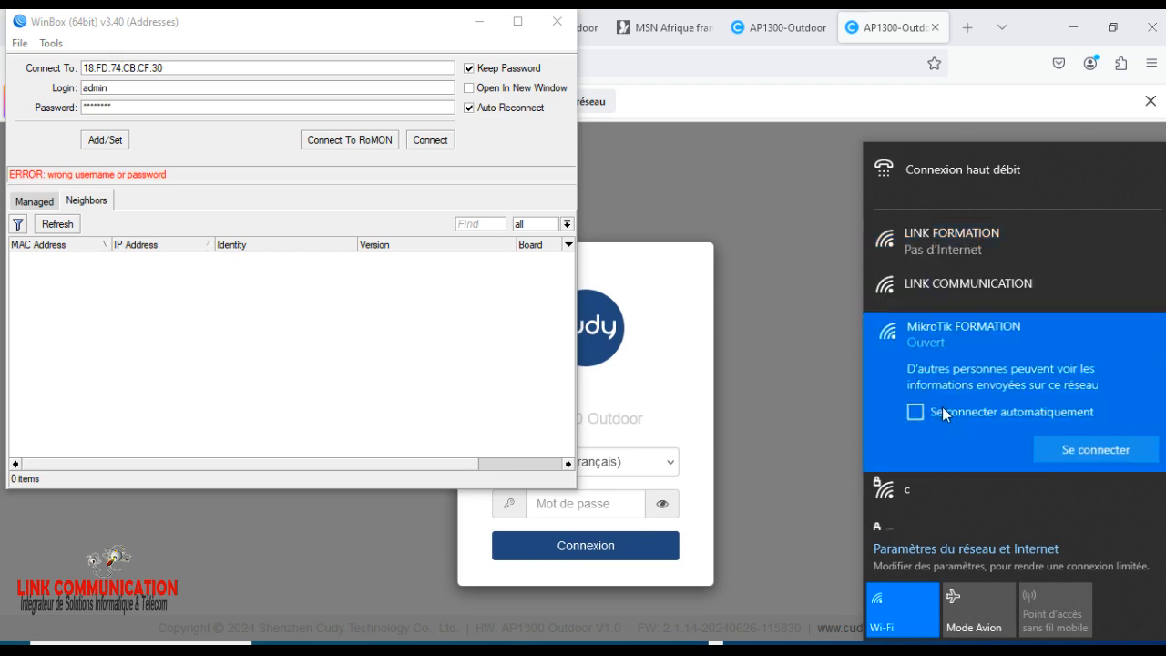
click(1066, 447)
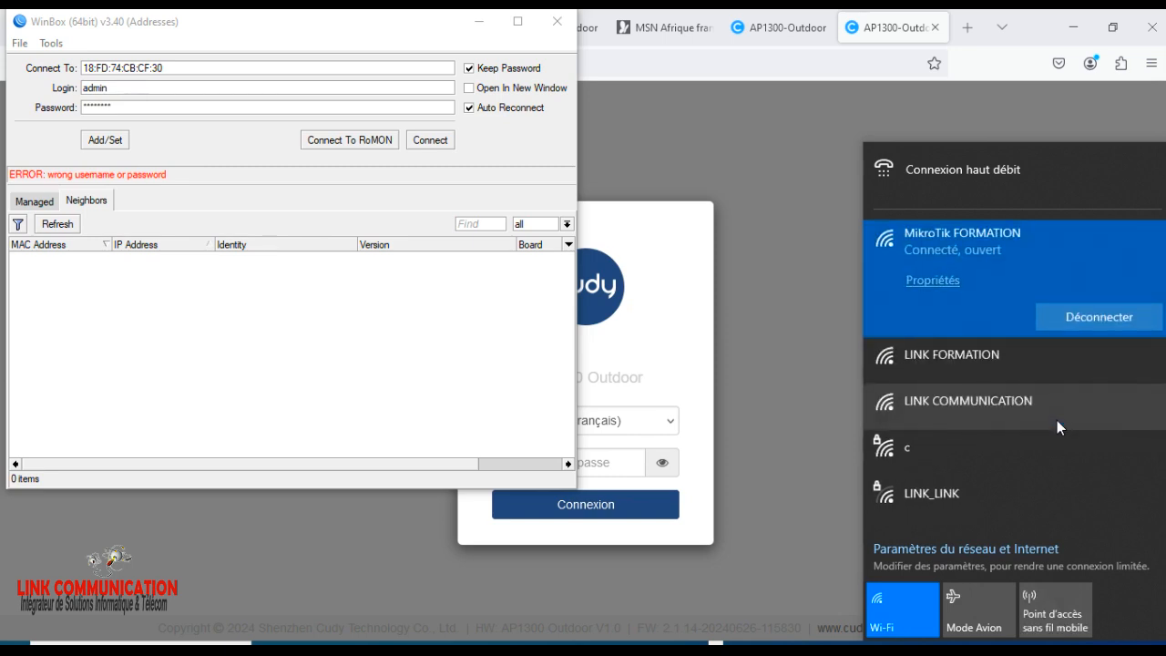
Refresh WinBox's discovered neighbours and connect to the FORMATION router with the saved admin login.
click(62, 227)
click(57, 224)
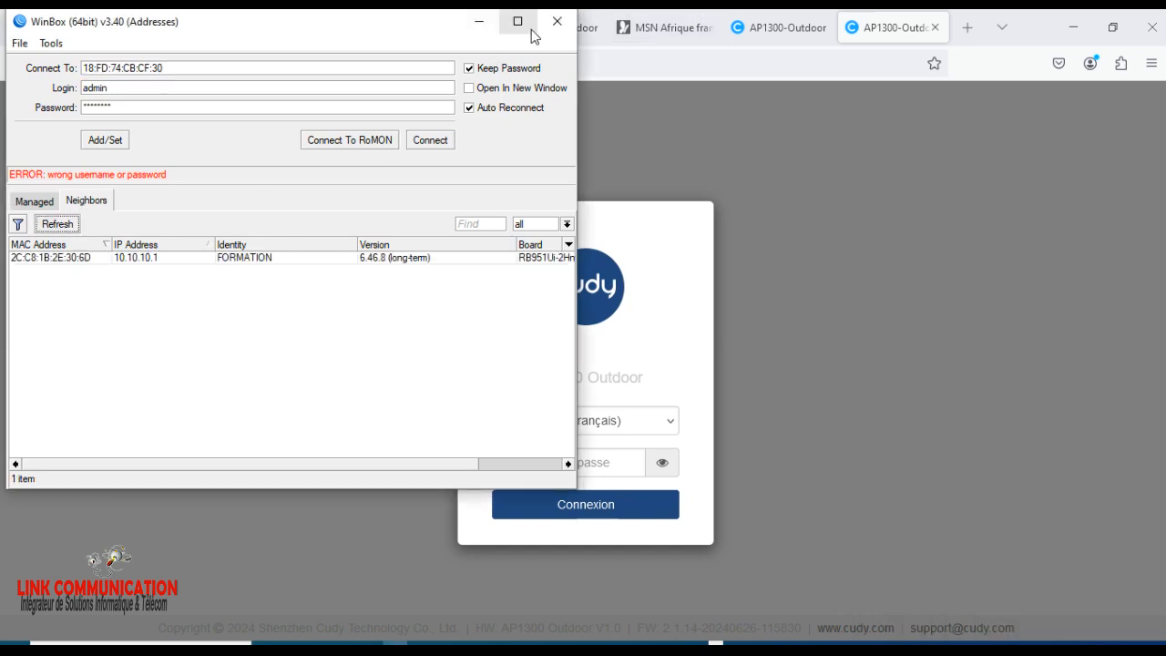
click(517, 21)
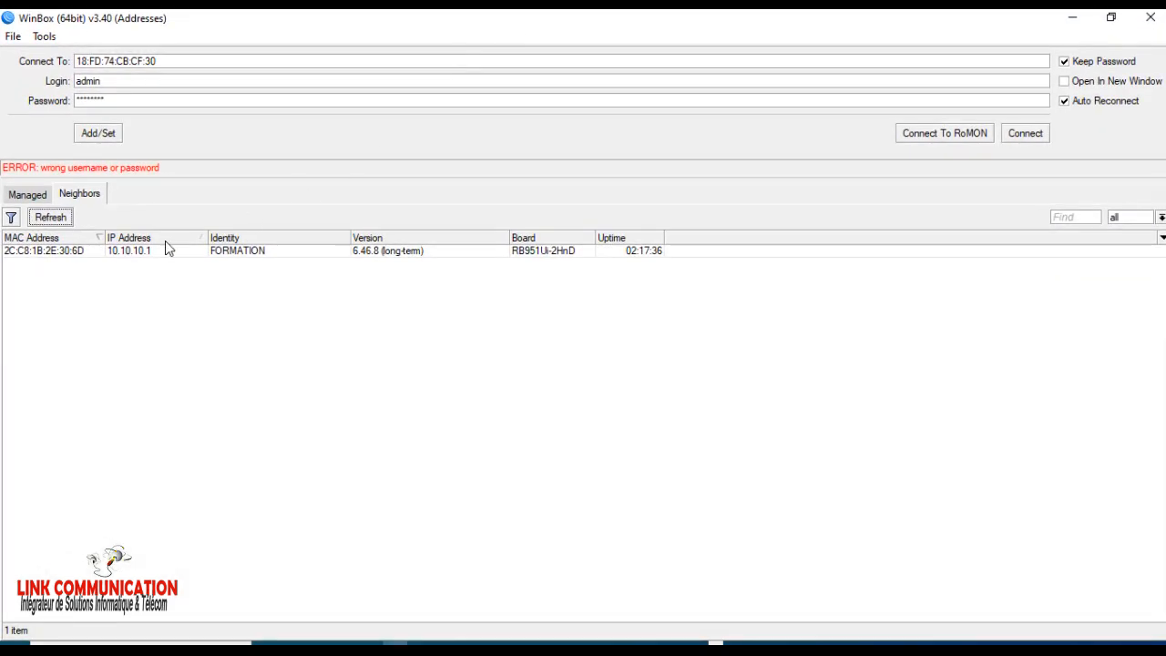
click(60, 253)
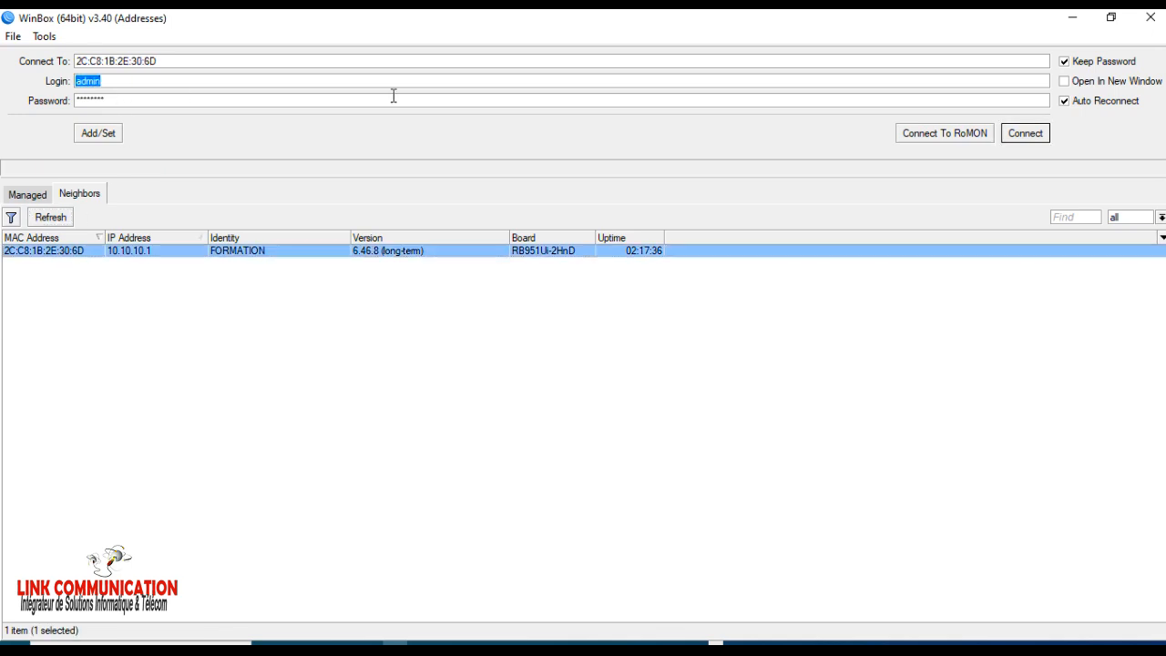
click(1020, 134)
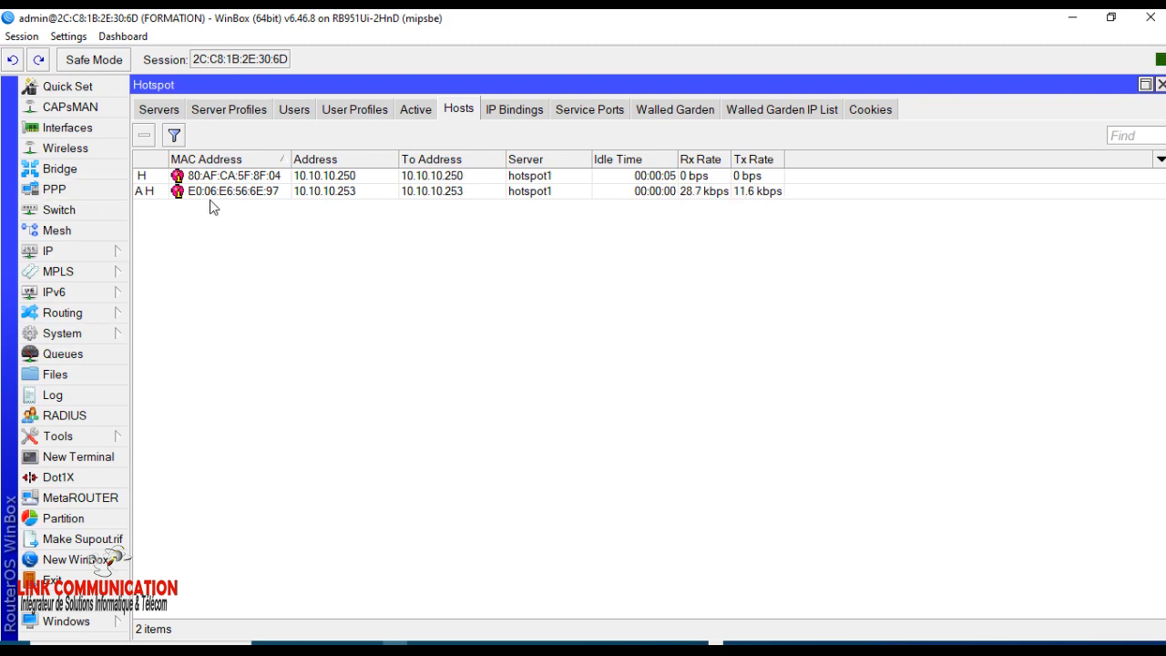
Create a hotspot IP binding from host 10.10.10.250 on hotspot1, set its type to bypassed, and save it.
click(378, 192)
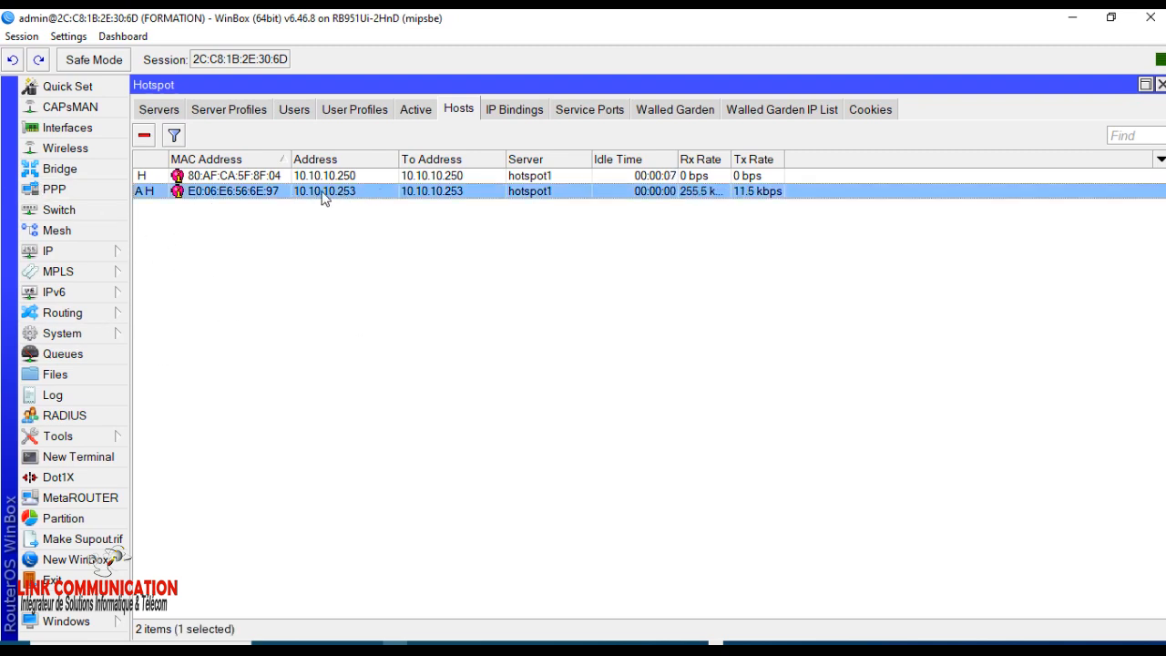
click(342, 178)
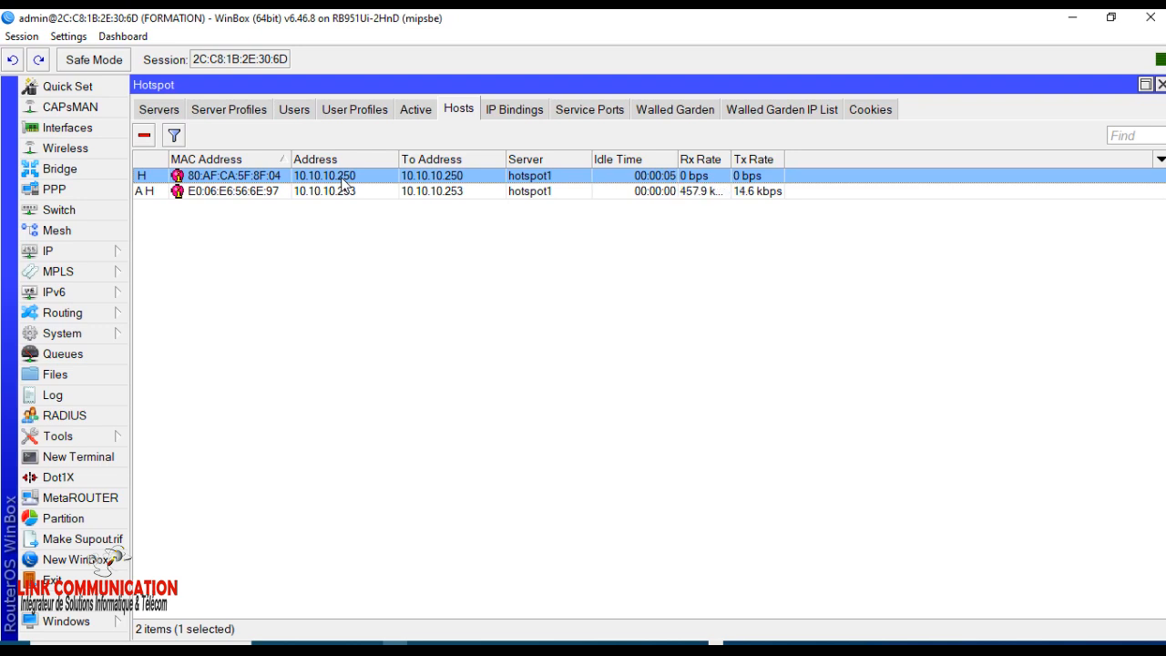
right_click(345, 182)
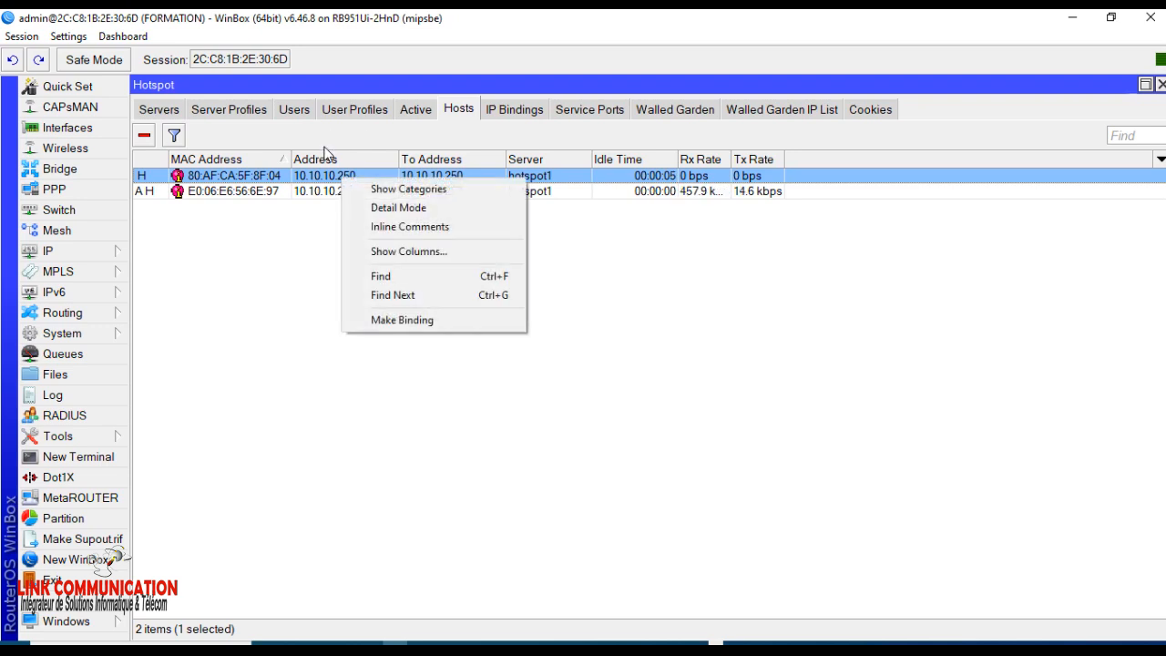
click(396, 320)
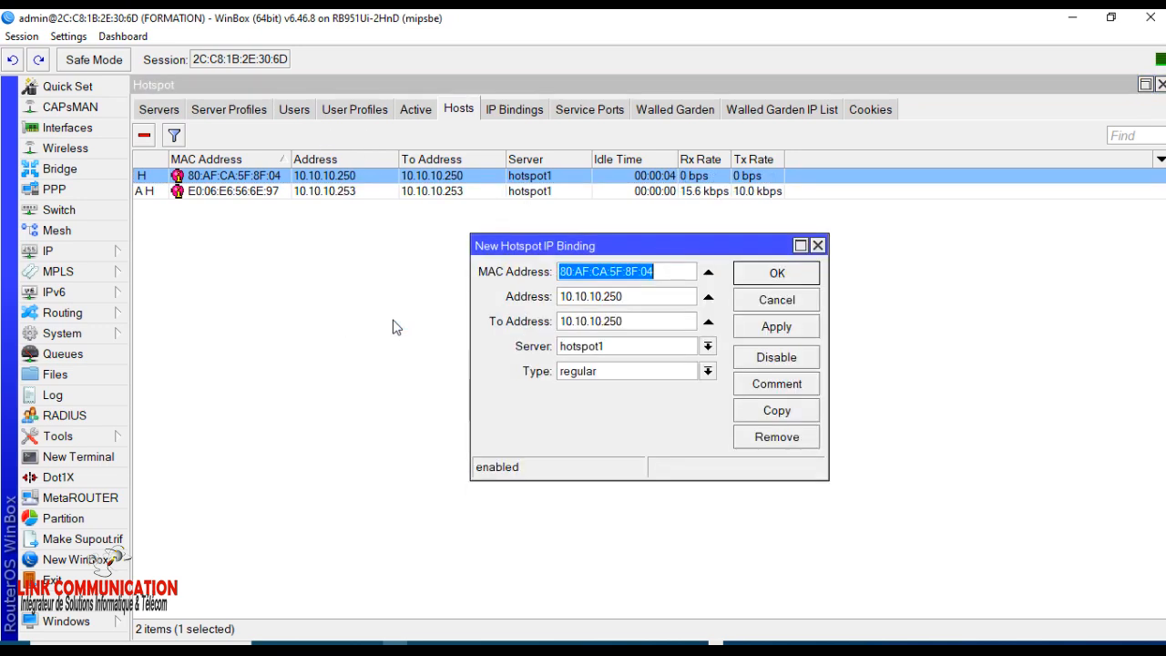
click(579, 371)
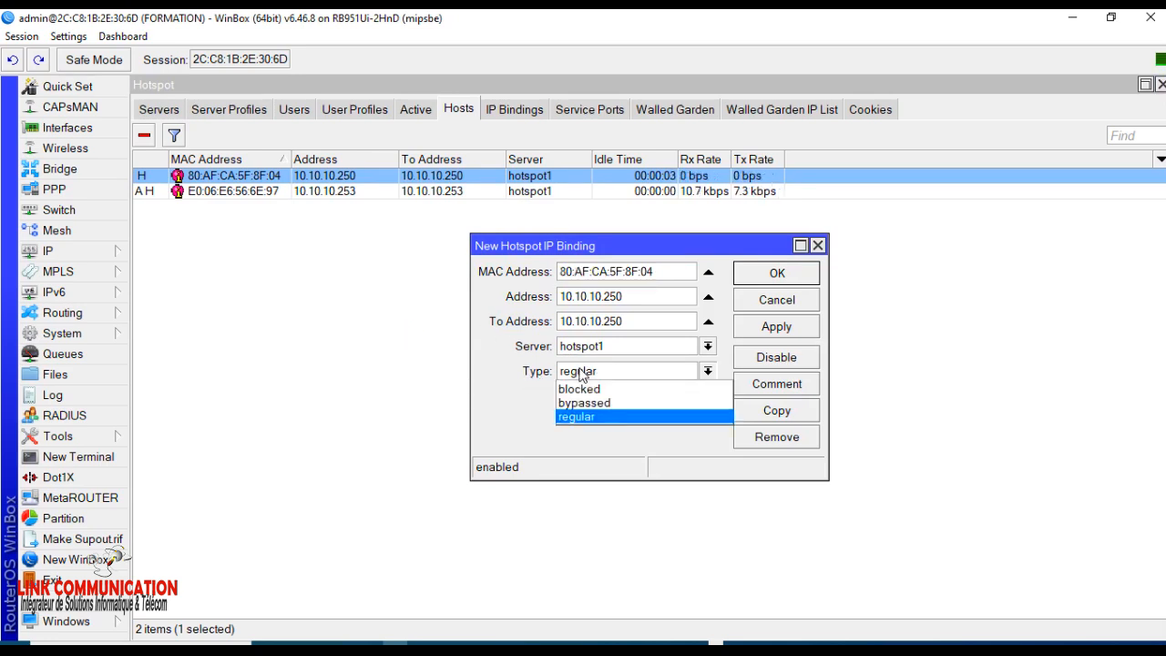
click(582, 402)
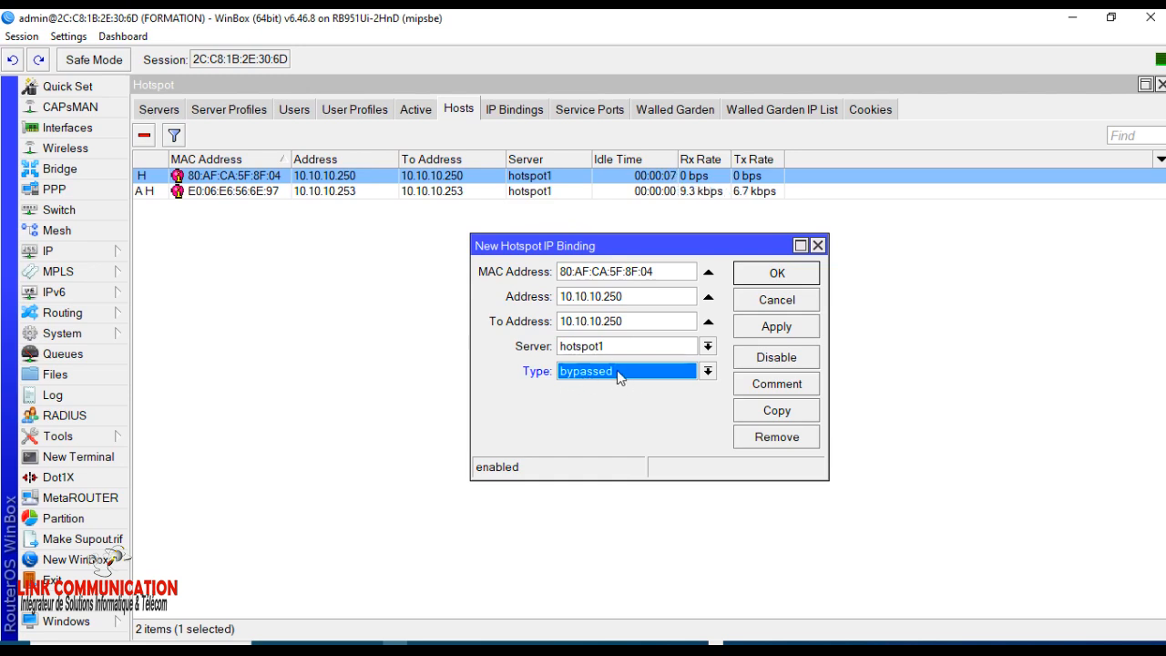
click(774, 326)
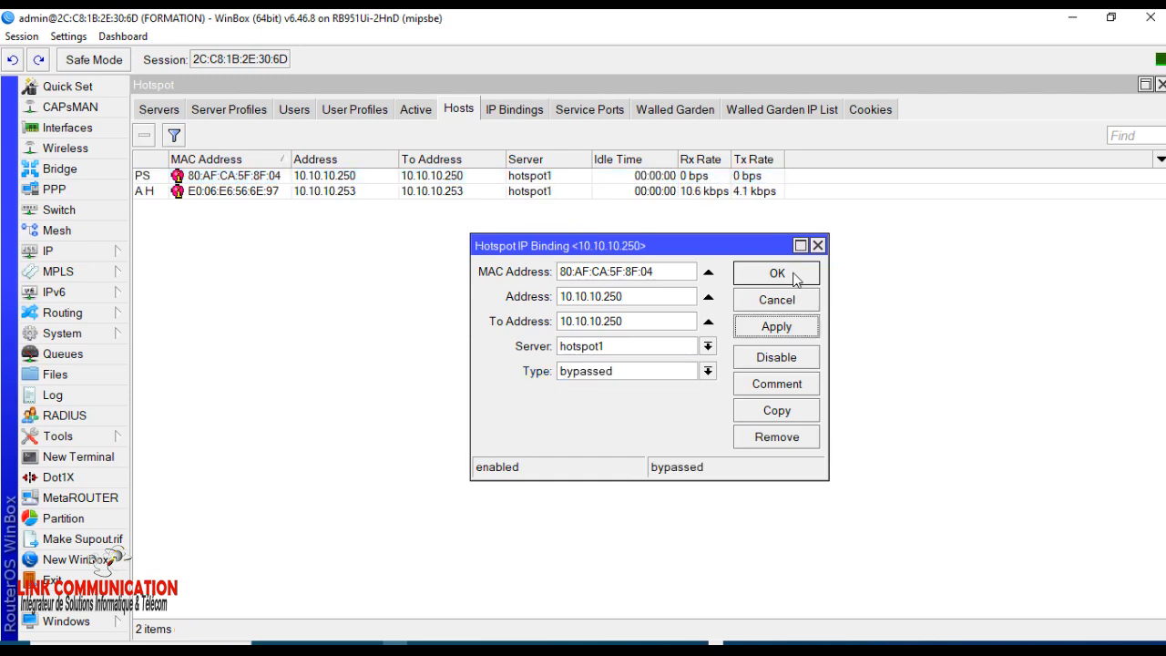
click(789, 276)
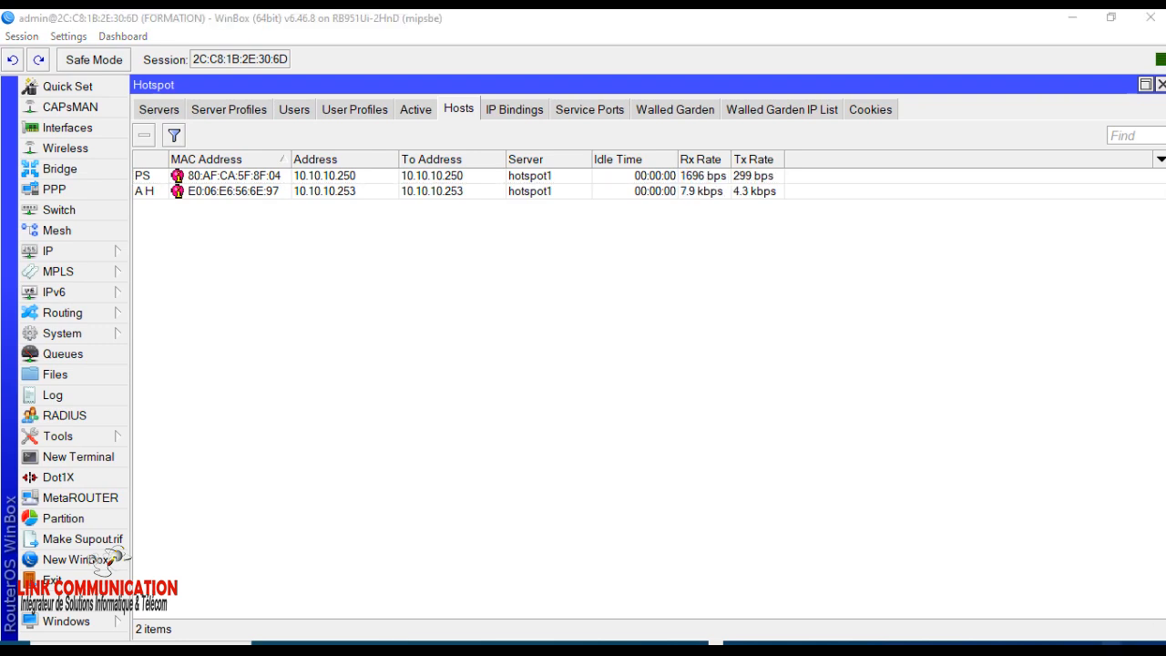
Switch the computer's Wi-Fi connection from MikroTik FORMATION to LINK FORMATION.
click(1111, 643)
click(995, 303)
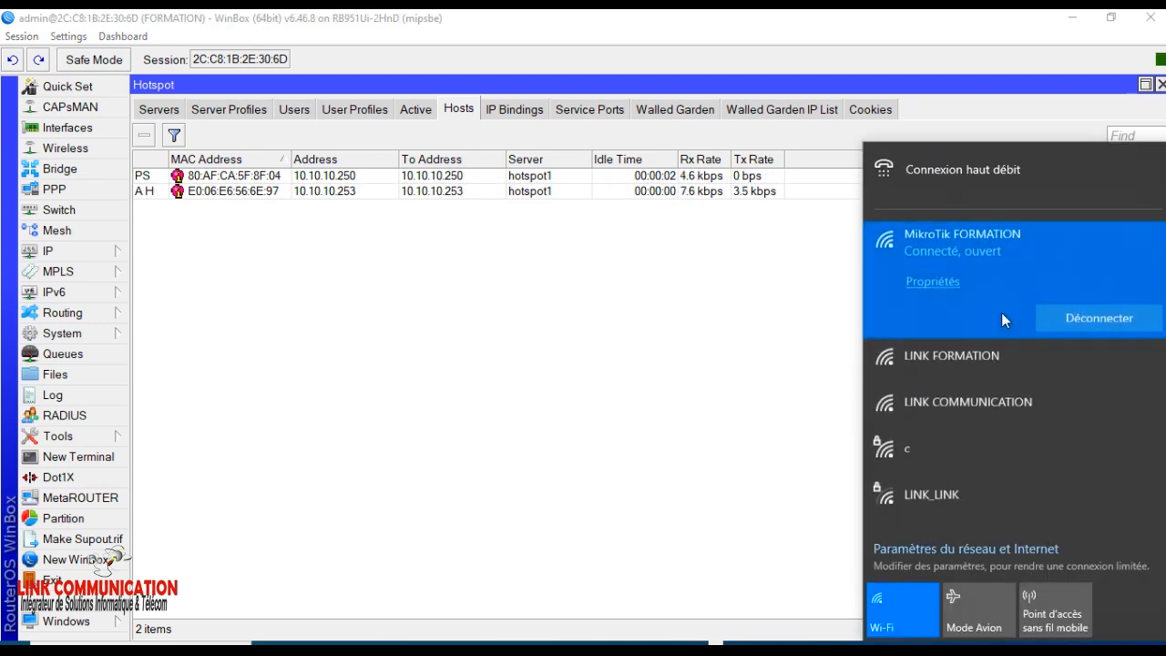
click(938, 358)
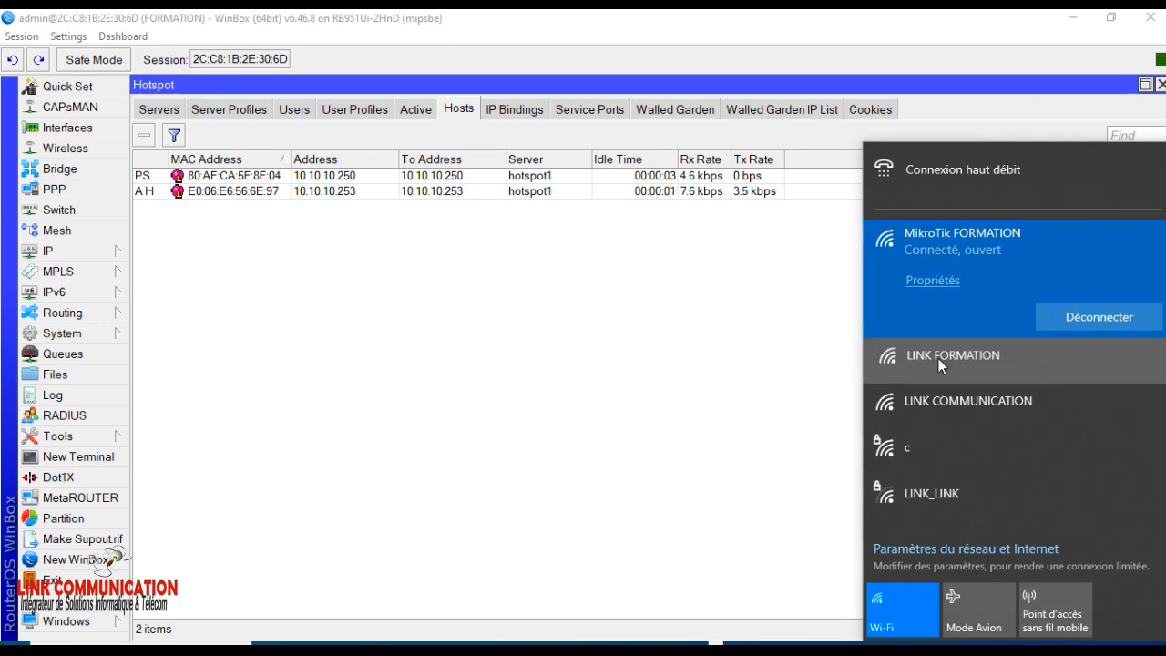
click(1073, 398)
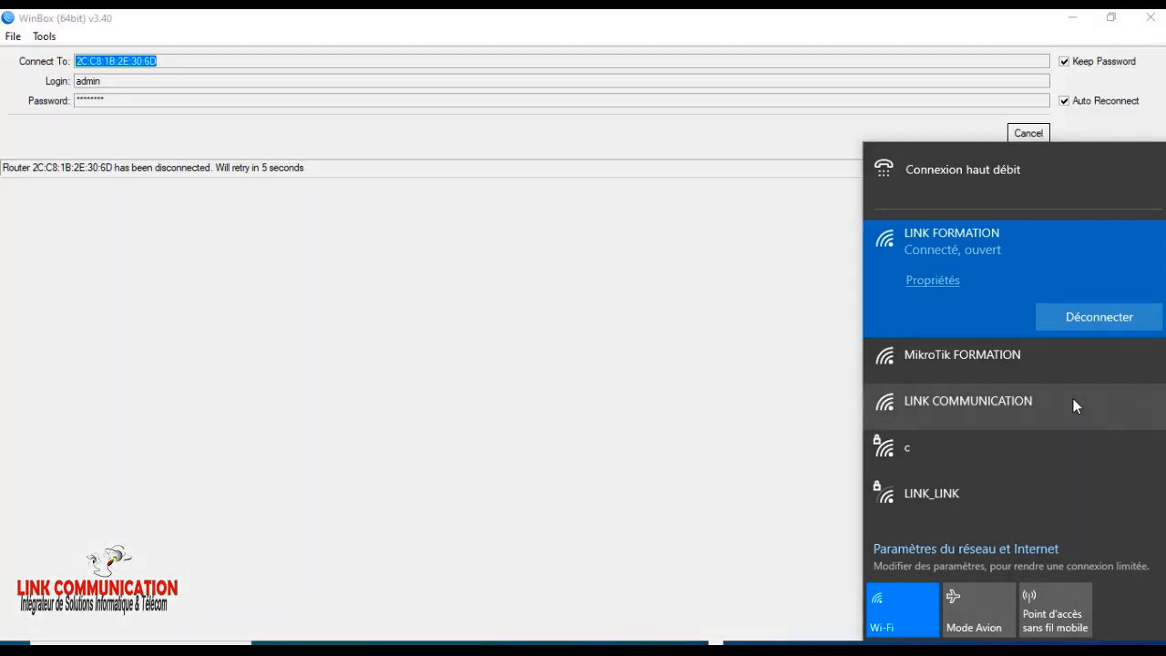
Minimize WinBox and load youtube.com in the Firefox tab to test Internet access.
click(1075, 19)
click(1073, 18)
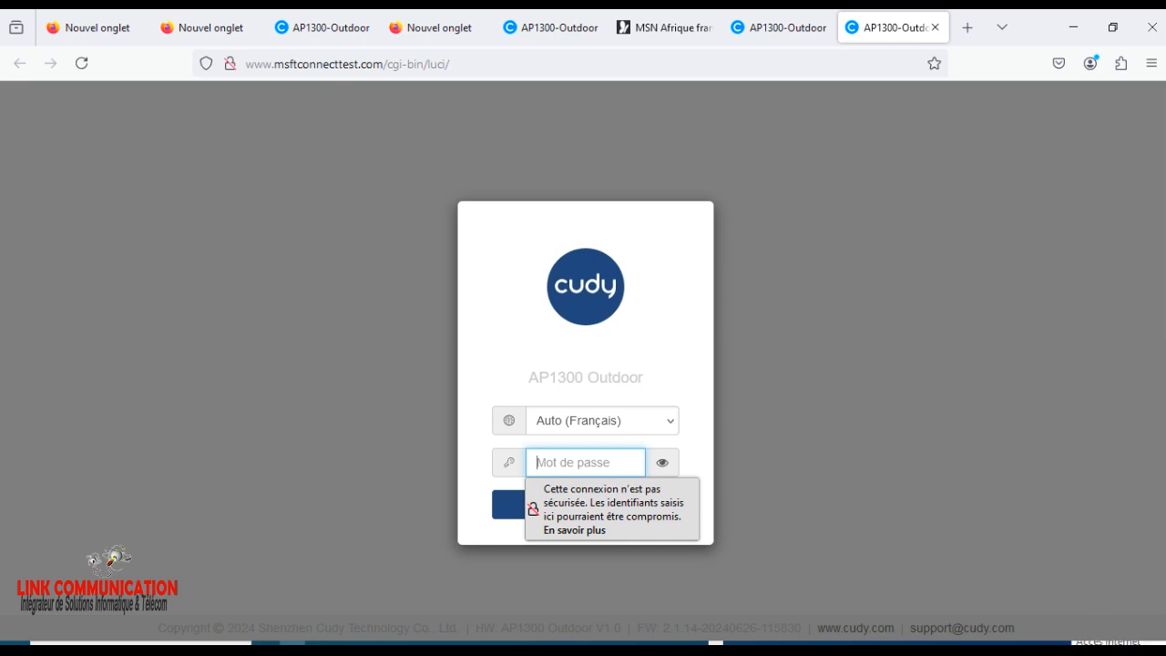
click(357, 63)
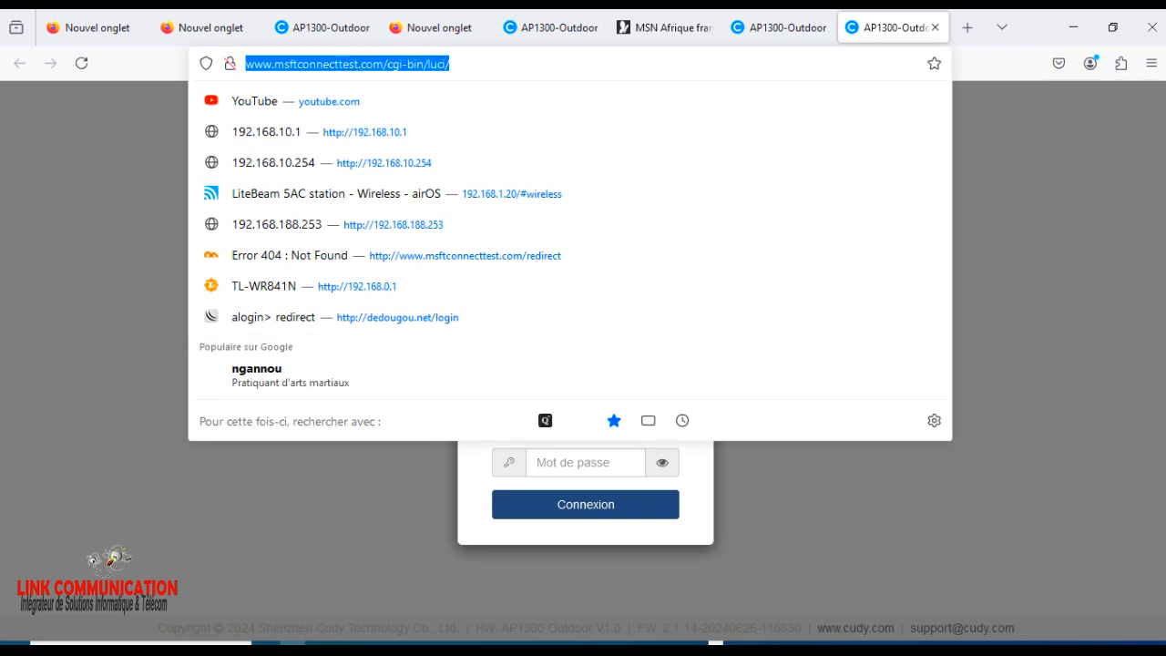
text(Youtube.com/)
key(Return)
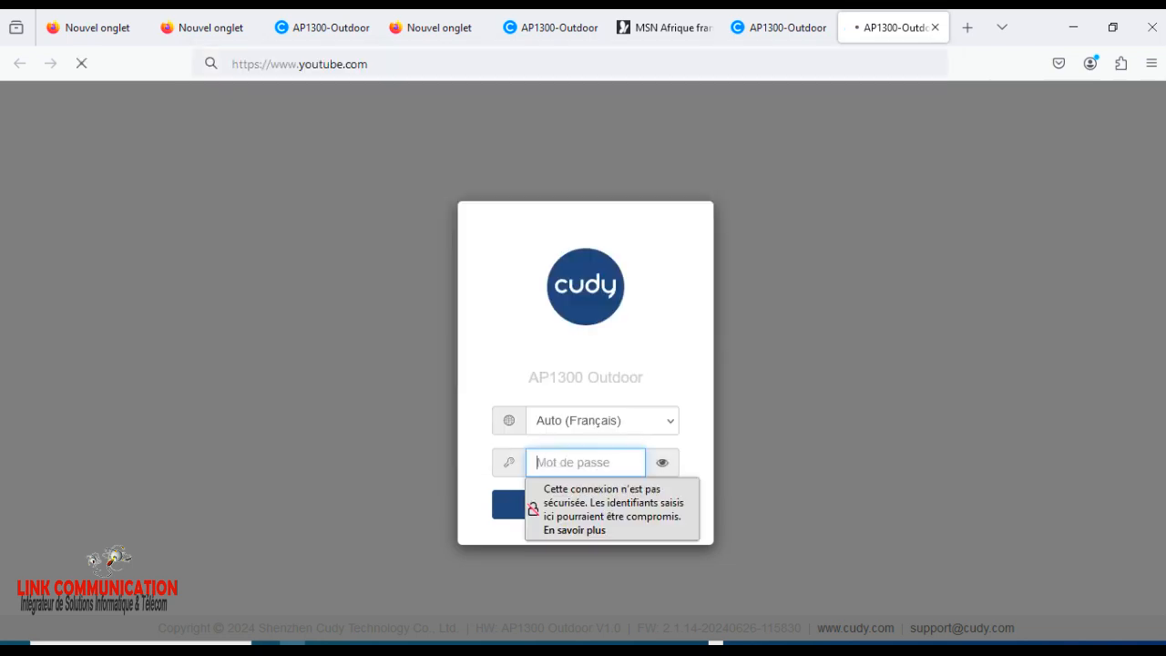